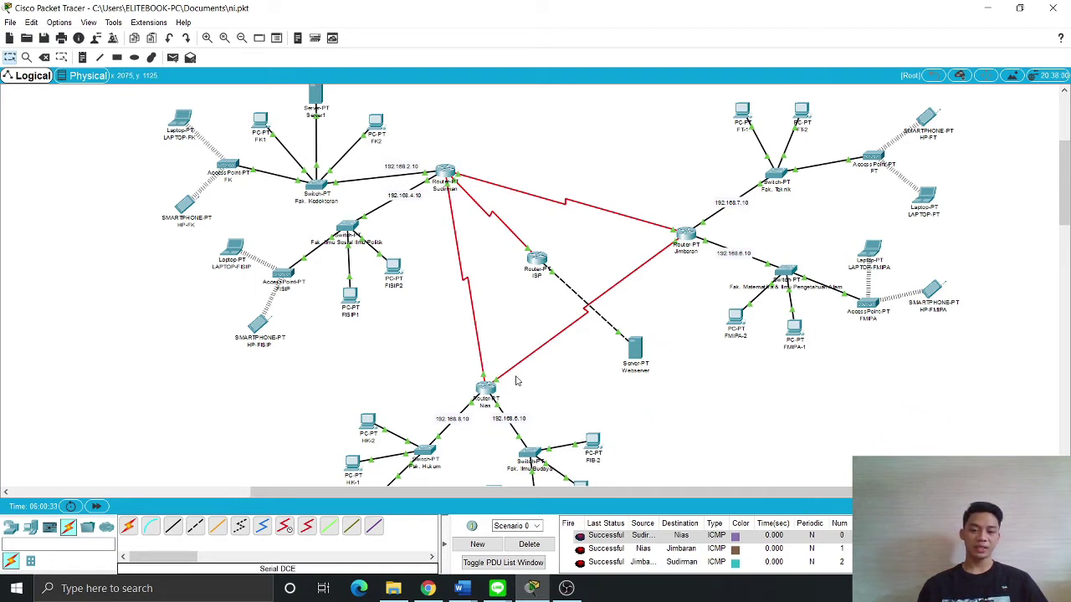
# Reposition the 192.168.2.10 label onto the link between the Fak. Kedokteran switch and router Sudirman, and nudge smartphone HP-FK slightly
pyautogui.moveTo(505, 378)
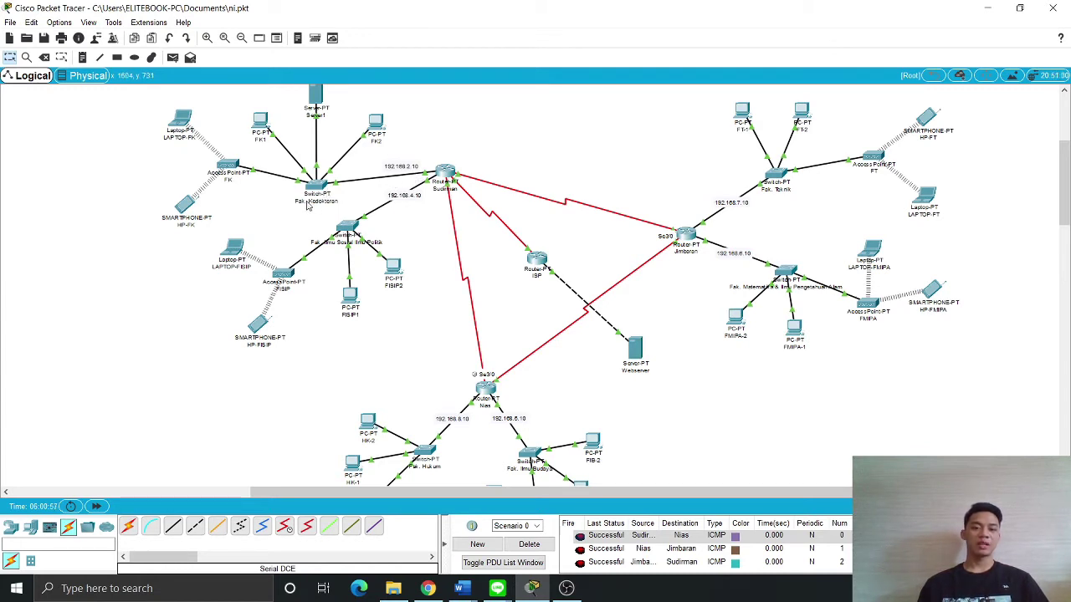
pyautogui.scroll(2, 328, 170)
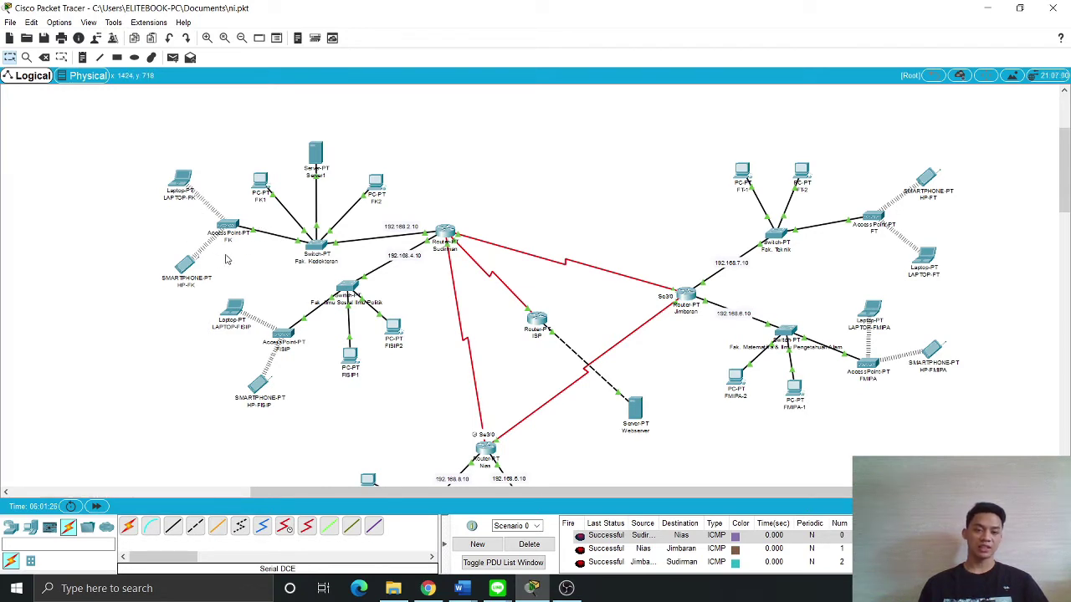
pyautogui.moveTo(191, 268); pyautogui.dragTo(188, 272)
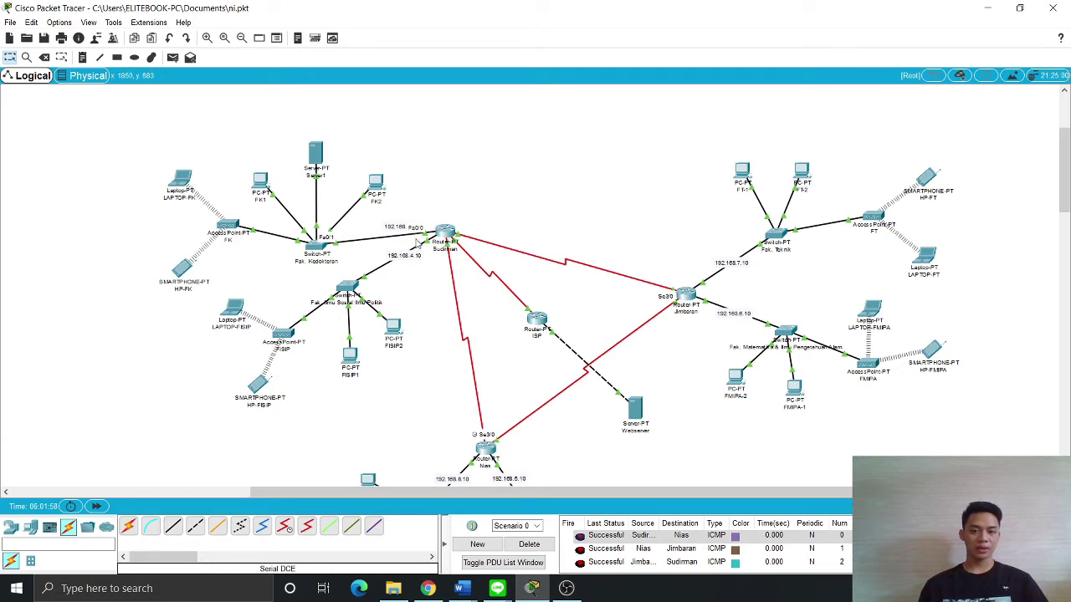
pyautogui.moveTo(406, 233); pyautogui.dragTo(388, 242)
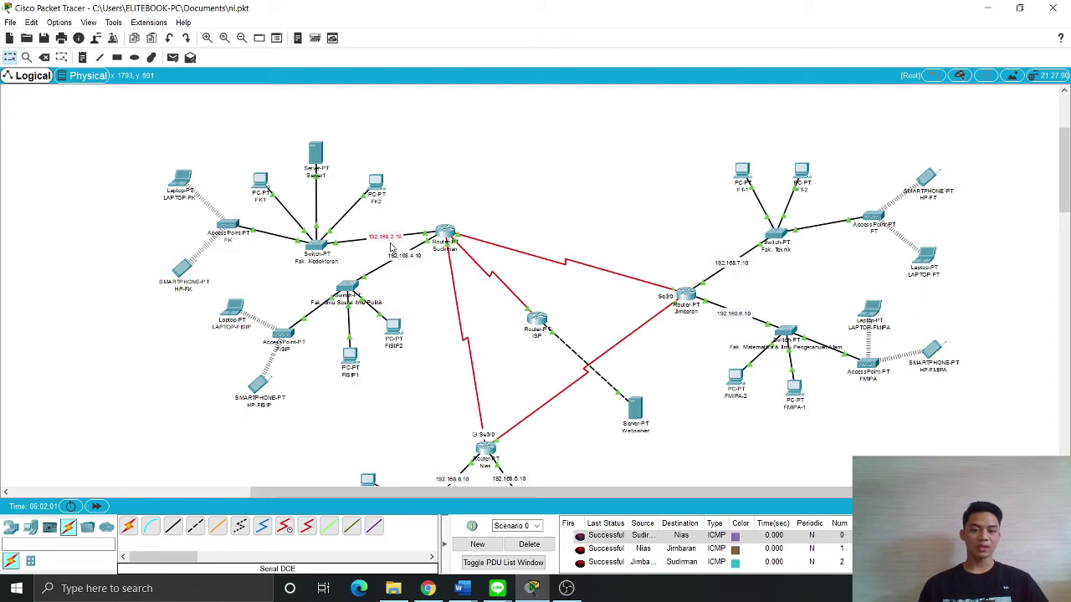
# Examine the IPv4 address and subnet mask of interface FastEthernet0/0 on router Sudirman
pyautogui.click(445, 232)
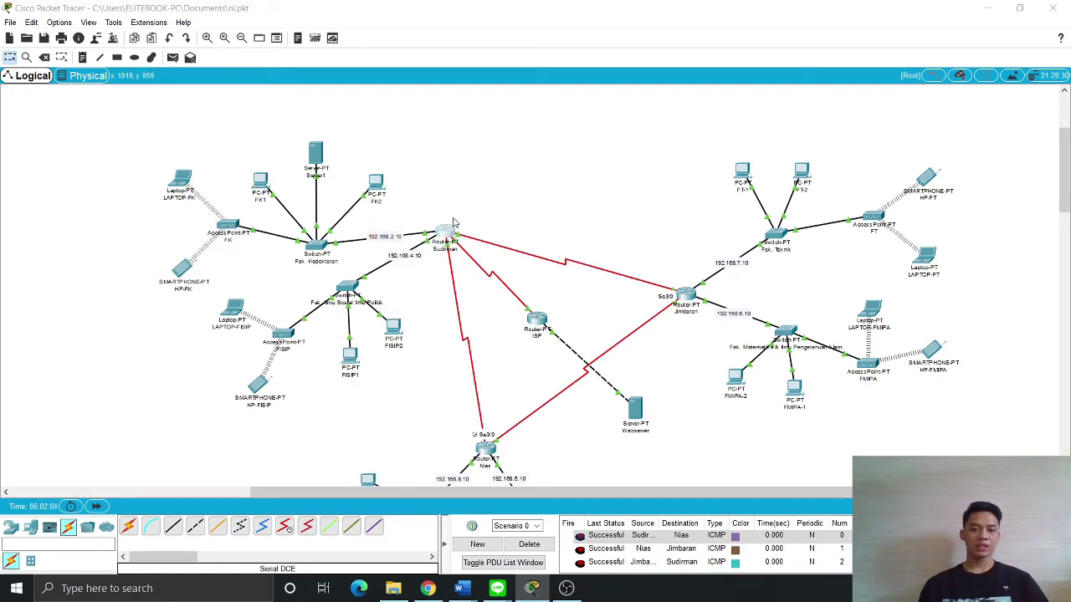
pyautogui.moveTo(418, 130); pyautogui.dragTo(525, 111)
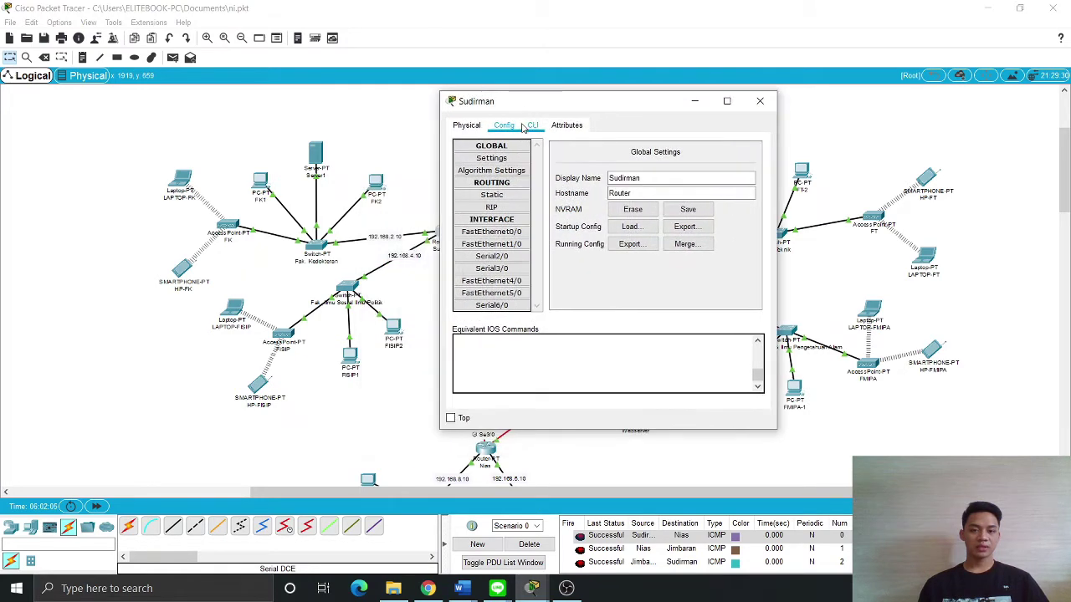
pyautogui.click(508, 232)
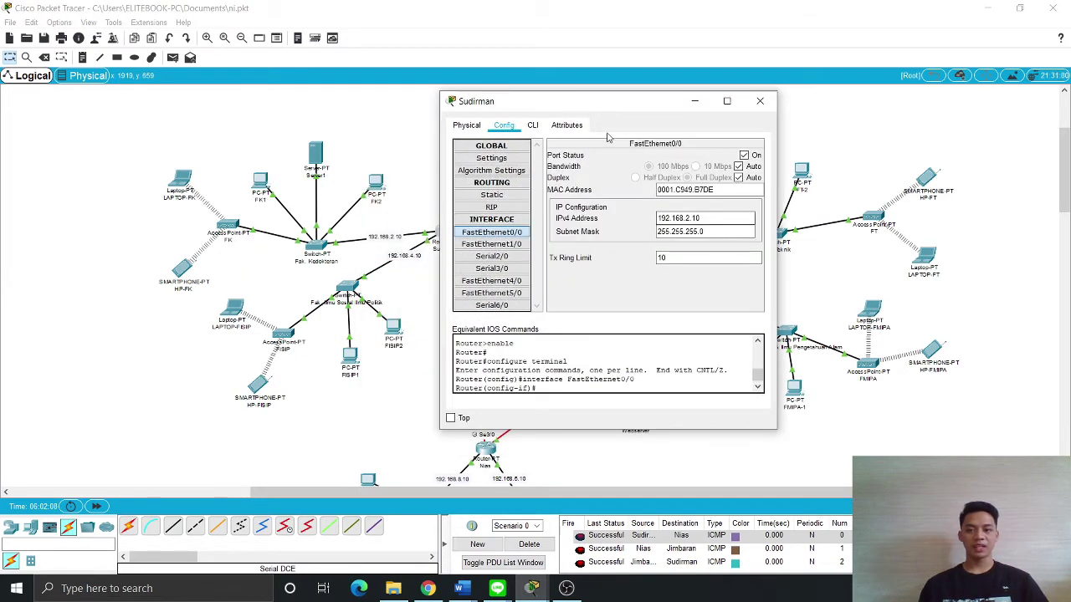
pyautogui.moveTo(586, 107); pyautogui.dragTo(618, 109)
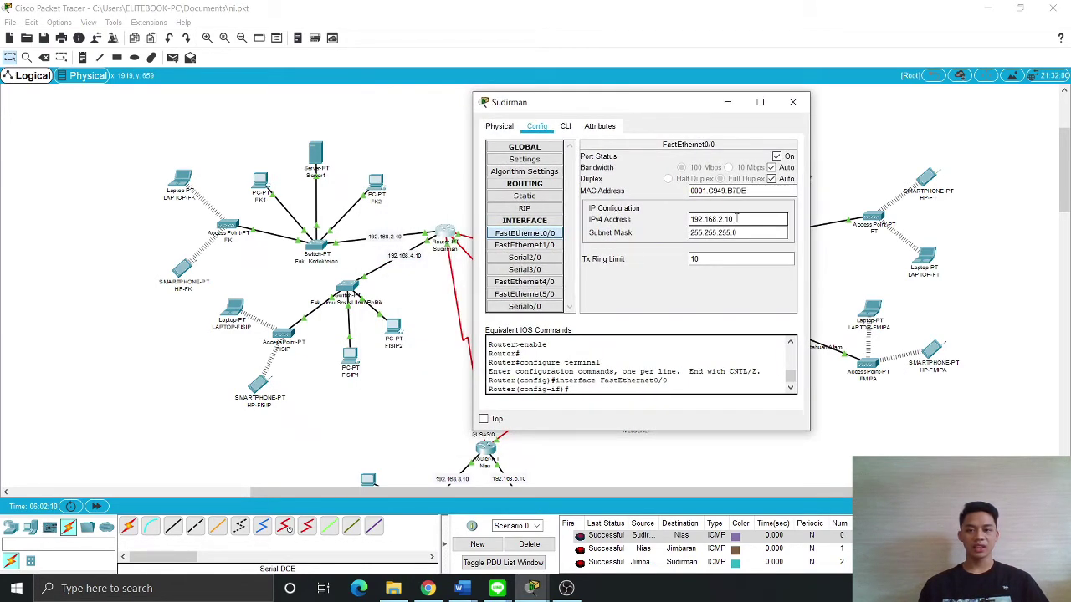
pyautogui.moveTo(735, 219); pyautogui.dragTo(684, 219)
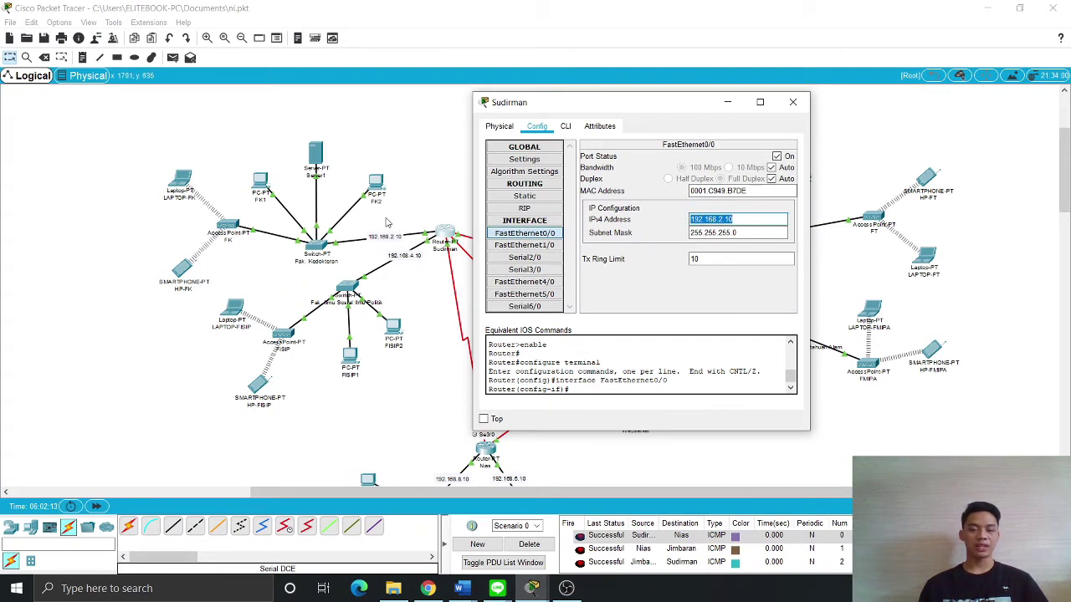
pyautogui.click(792, 102)
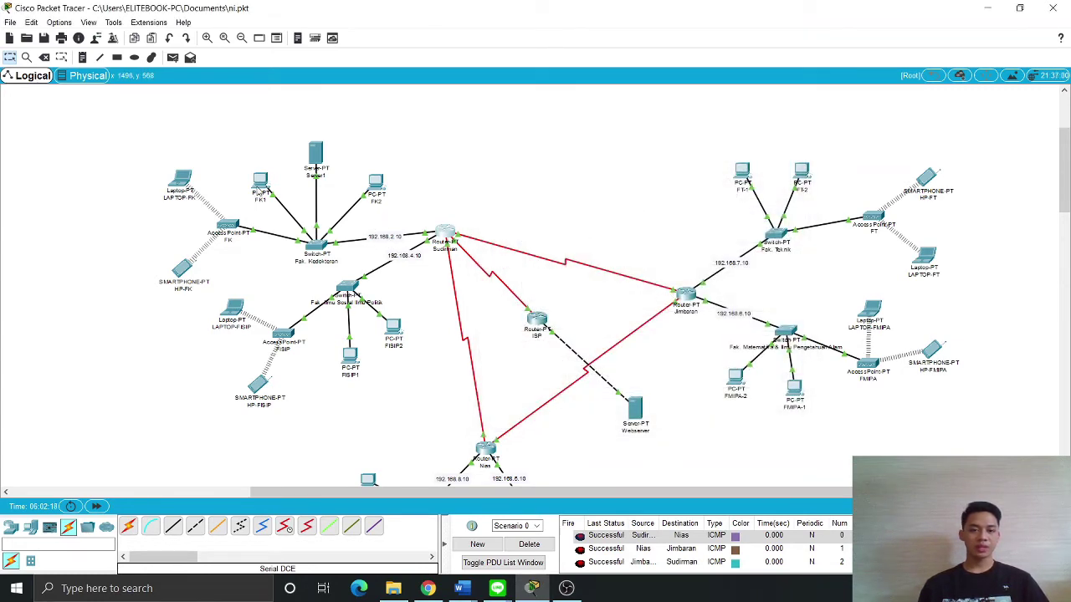
# Examine the static IPv4 address of PC FK1 in its IP configuration, comparing the network and host portions
pyautogui.click(261, 182)
pyautogui.click(432, 143)
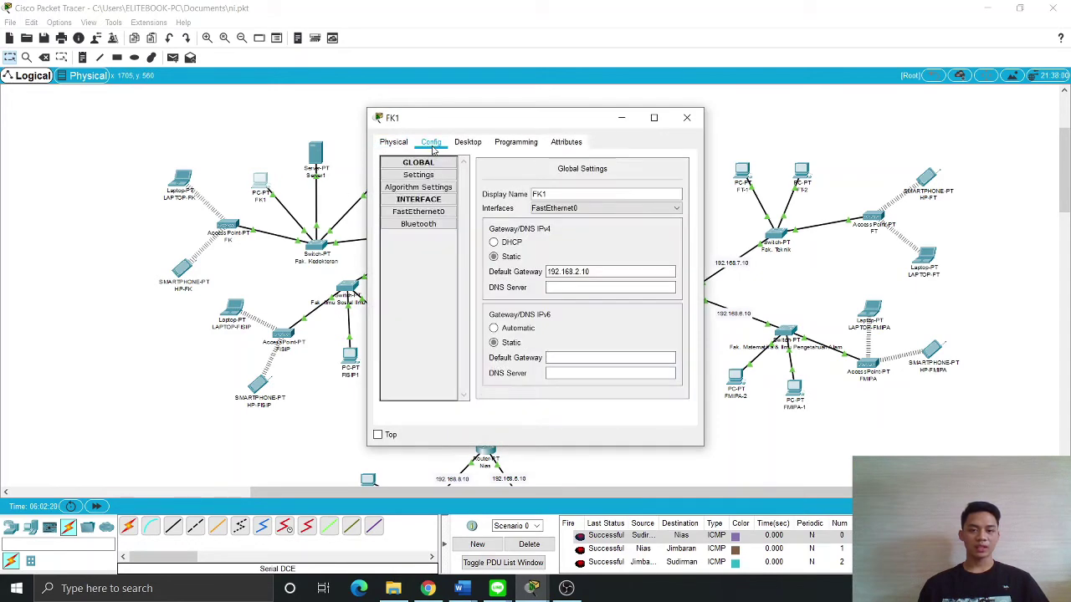
pyautogui.click(477, 144)
pyautogui.click(418, 174)
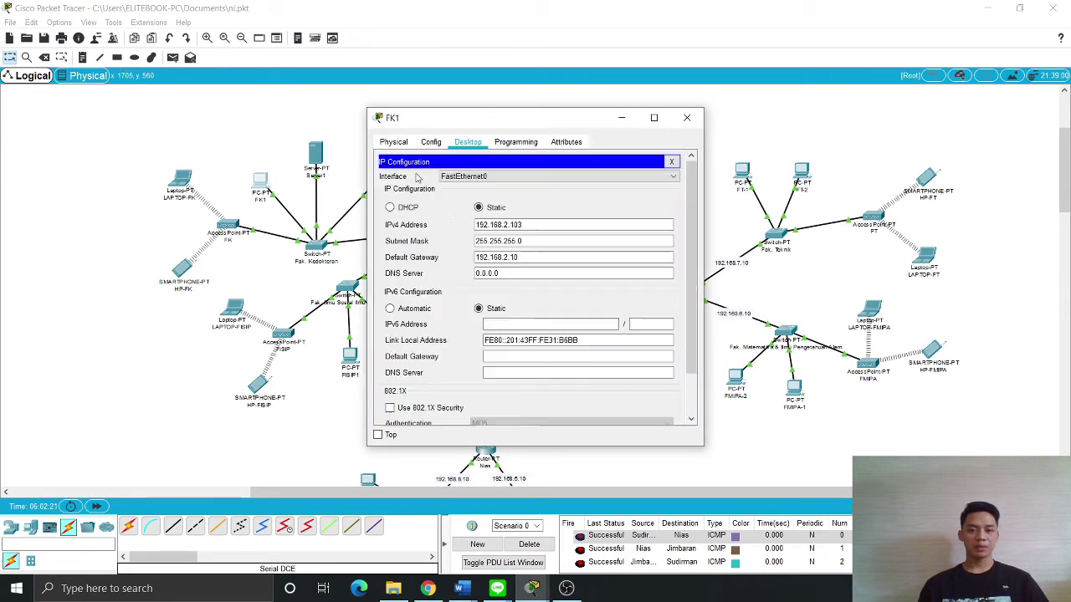
pyautogui.click(507, 224)
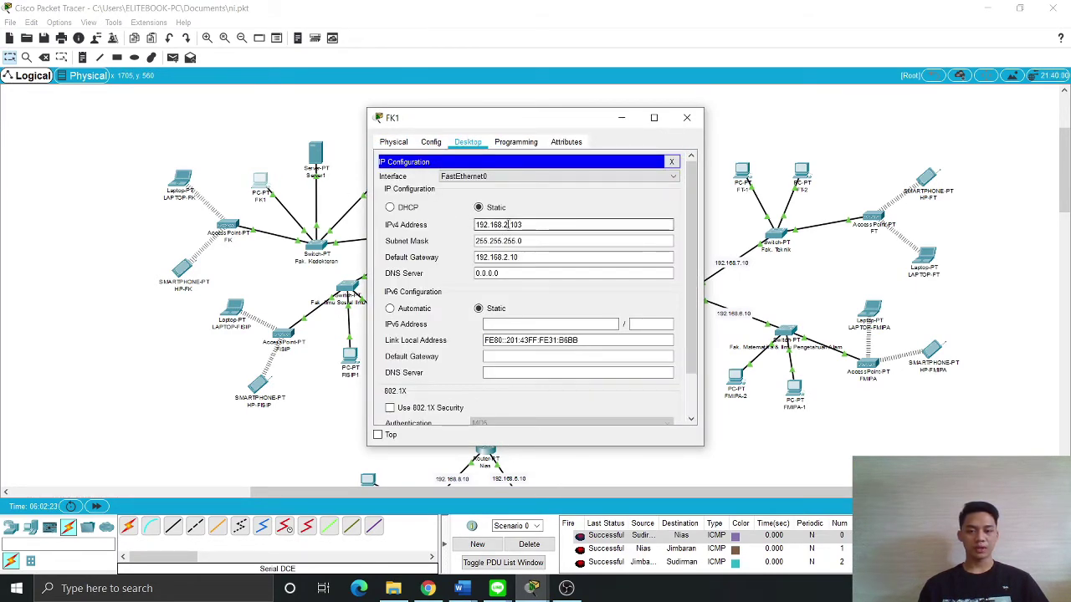
pyautogui.moveTo(483, 120); pyautogui.dragTo(572, 101)
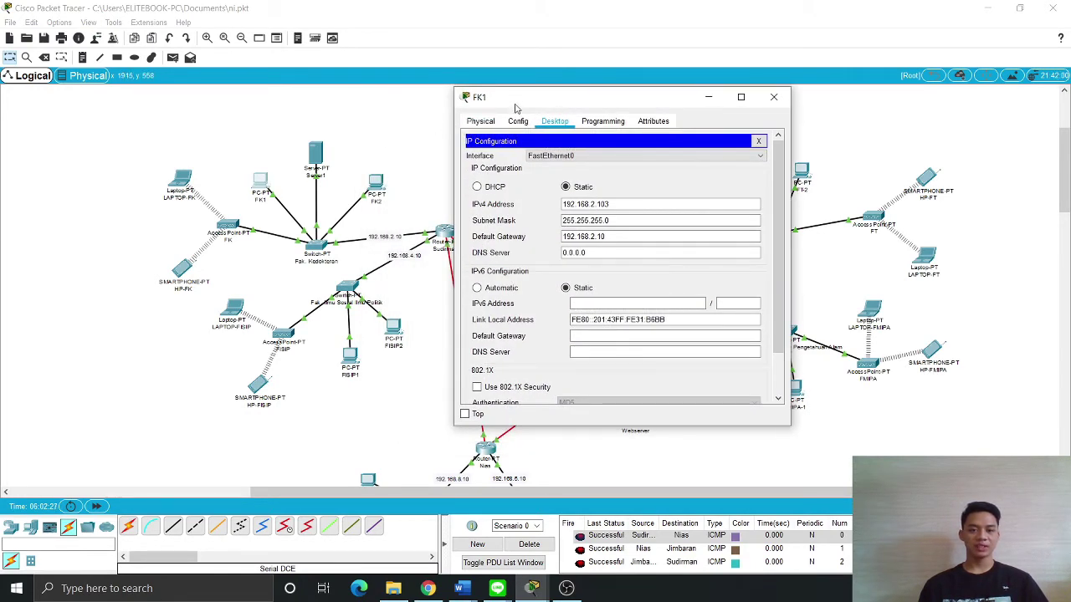
pyautogui.click(583, 220)
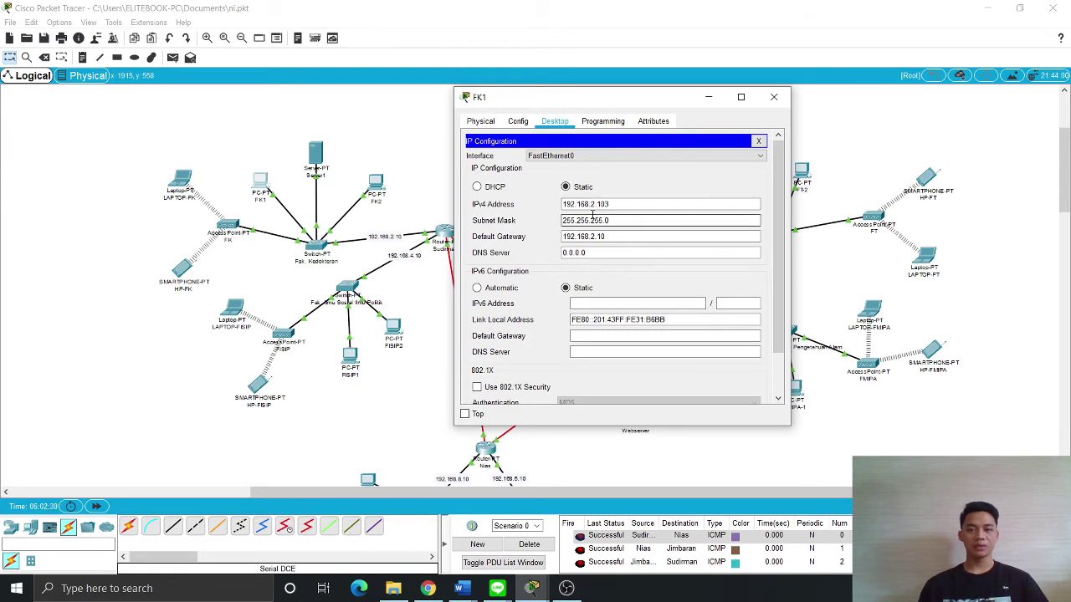
pyautogui.click(595, 204)
pyautogui.moveTo(585, 204); pyautogui.dragTo(558, 205)
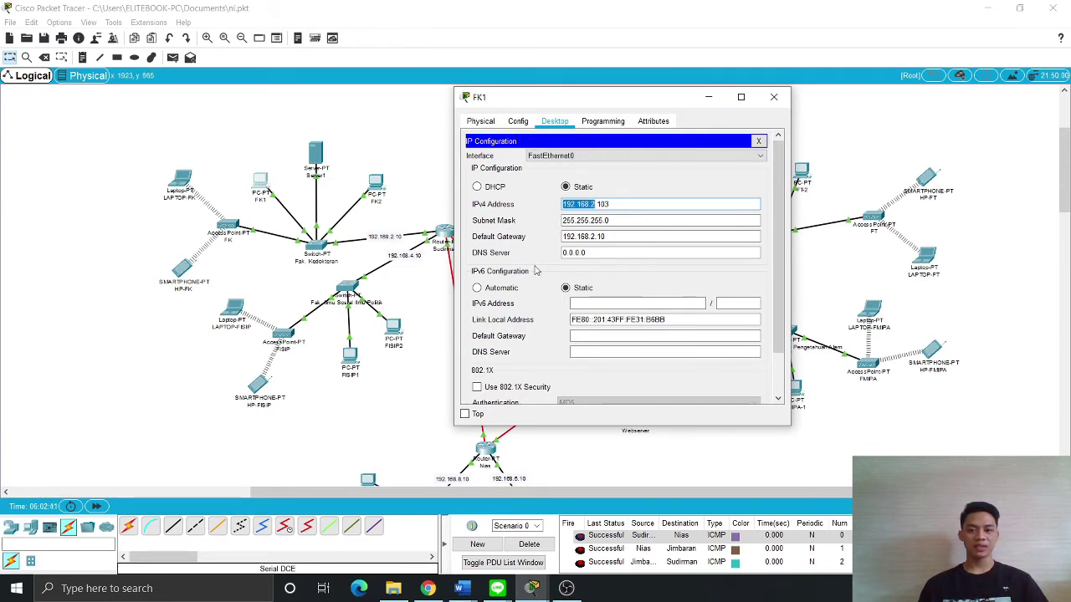
pyautogui.click(610, 205)
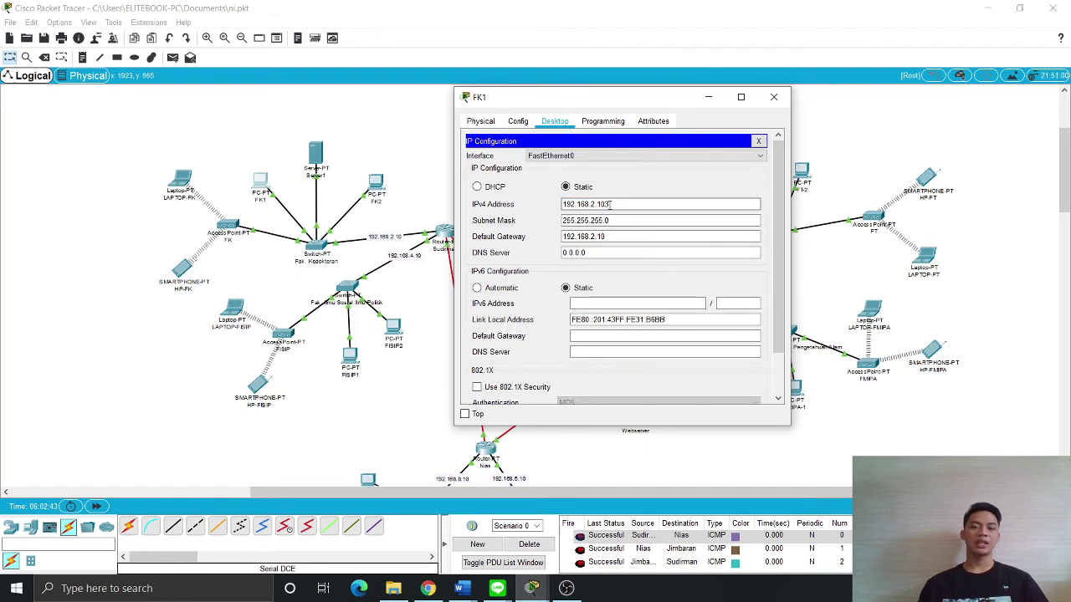
pyautogui.moveTo(599, 204); pyautogui.dragTo(616, 209)
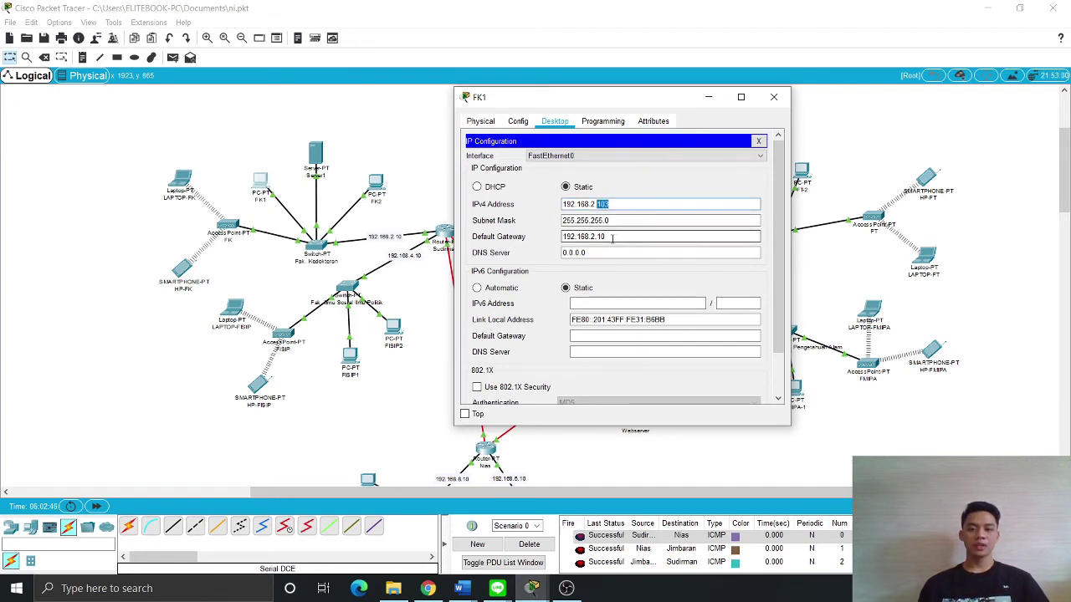
# Check the default gateway of PC FK1 against the router's address on that link, and close its window
pyautogui.moveTo(559, 102); pyautogui.dragTo(570, 103)
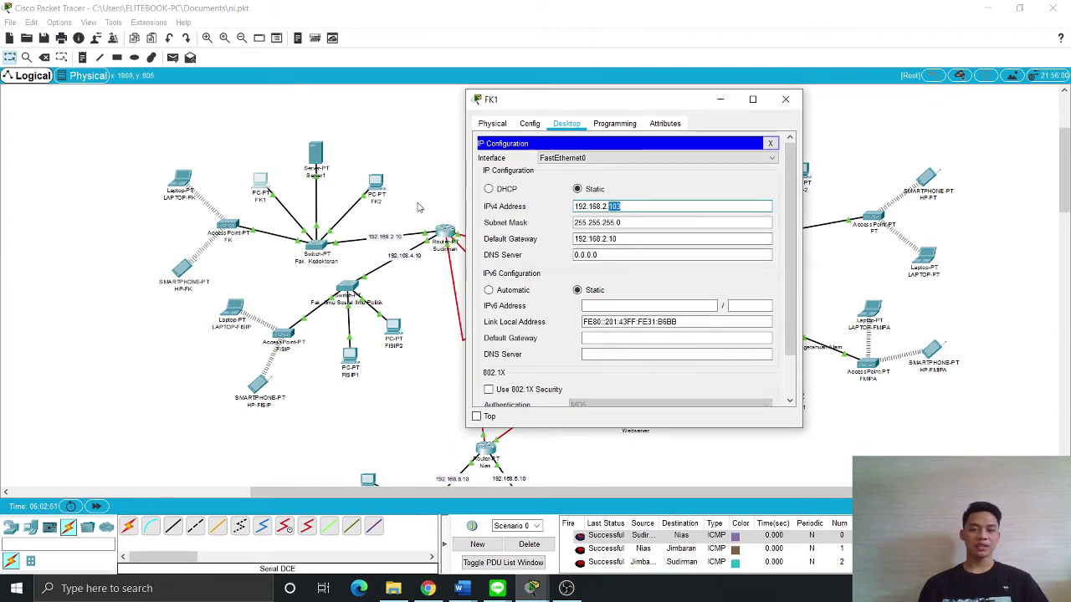
pyautogui.click(629, 248)
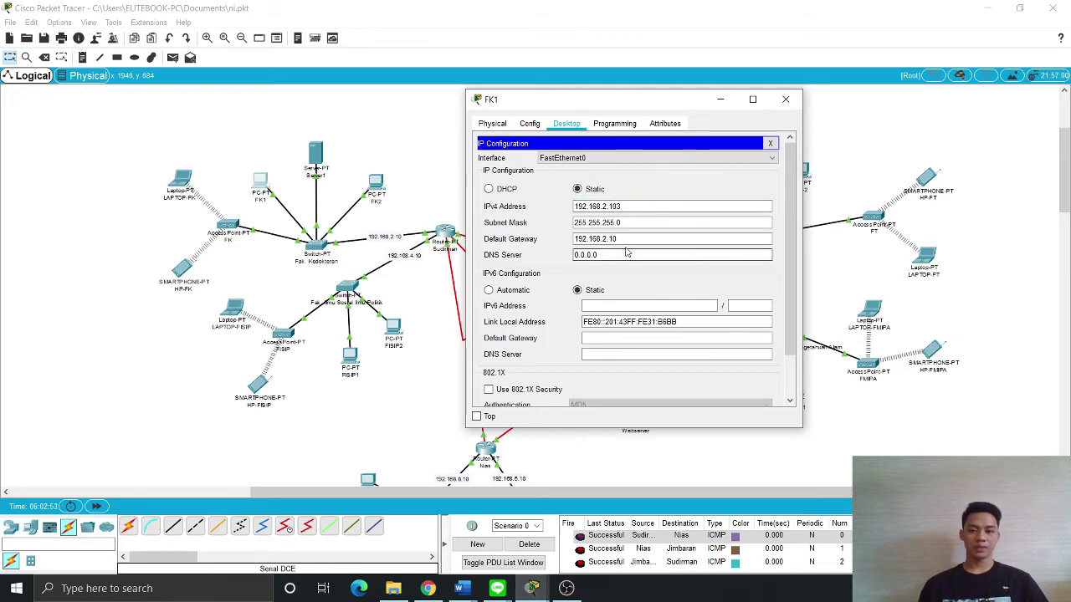
pyautogui.doubleClick(576, 242)
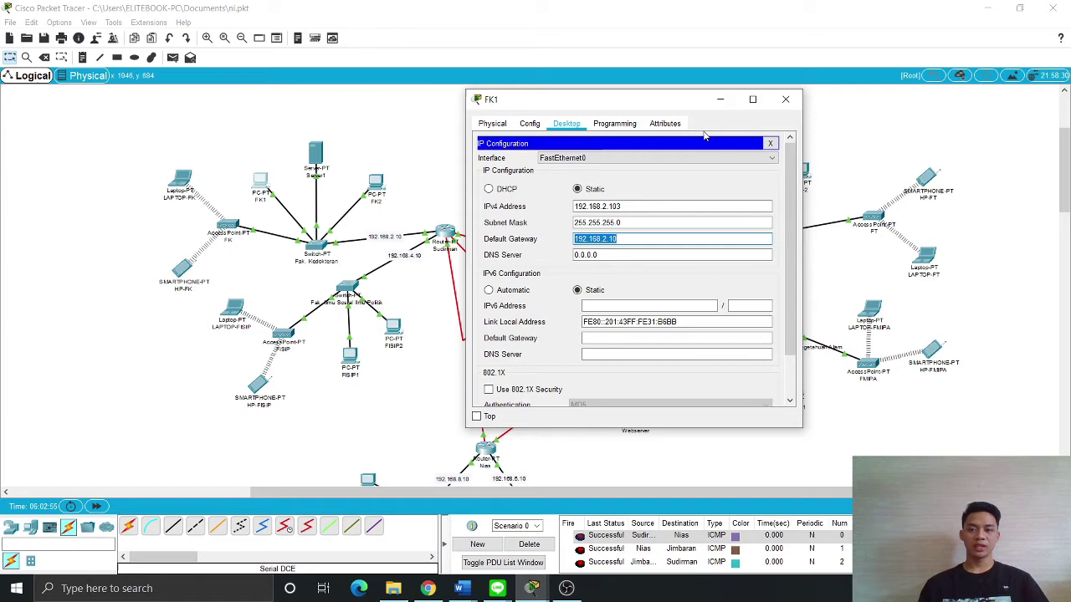
pyautogui.click(785, 99)
# Examine the static IPv4 address and default gateway in the IP configuration of PC FK2
pyautogui.click(374, 186)
pyautogui.click(467, 141)
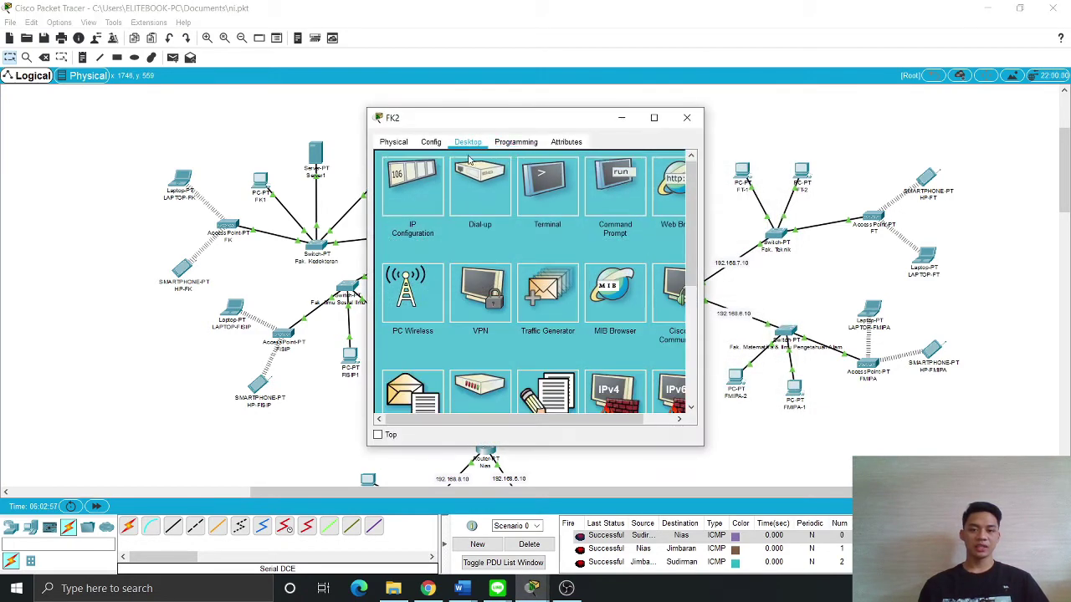
pyautogui.click(422, 215)
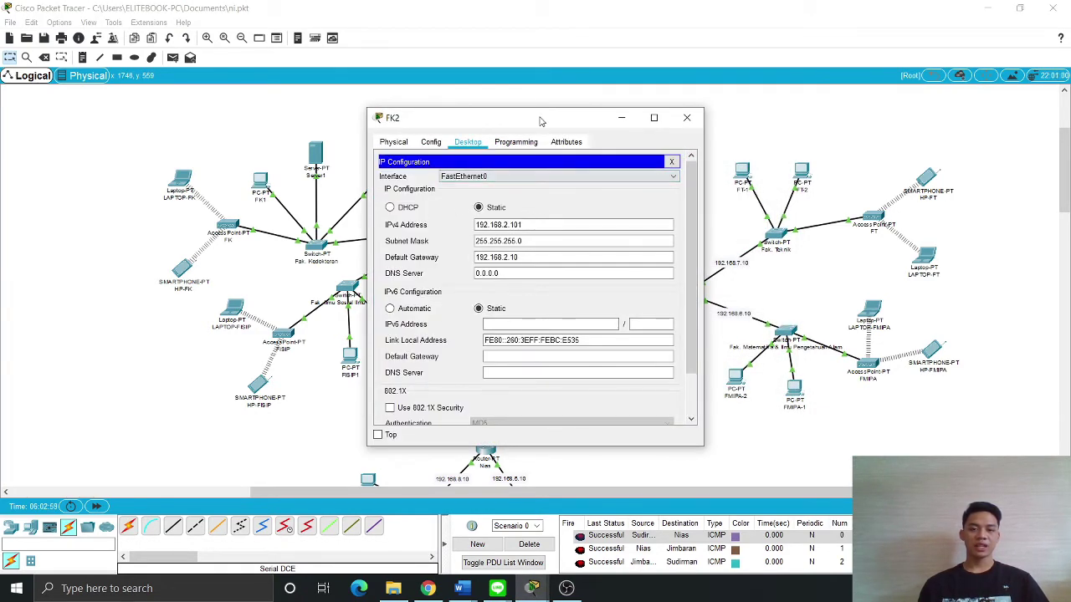
pyautogui.moveTo(540, 119); pyautogui.dragTo(667, 90)
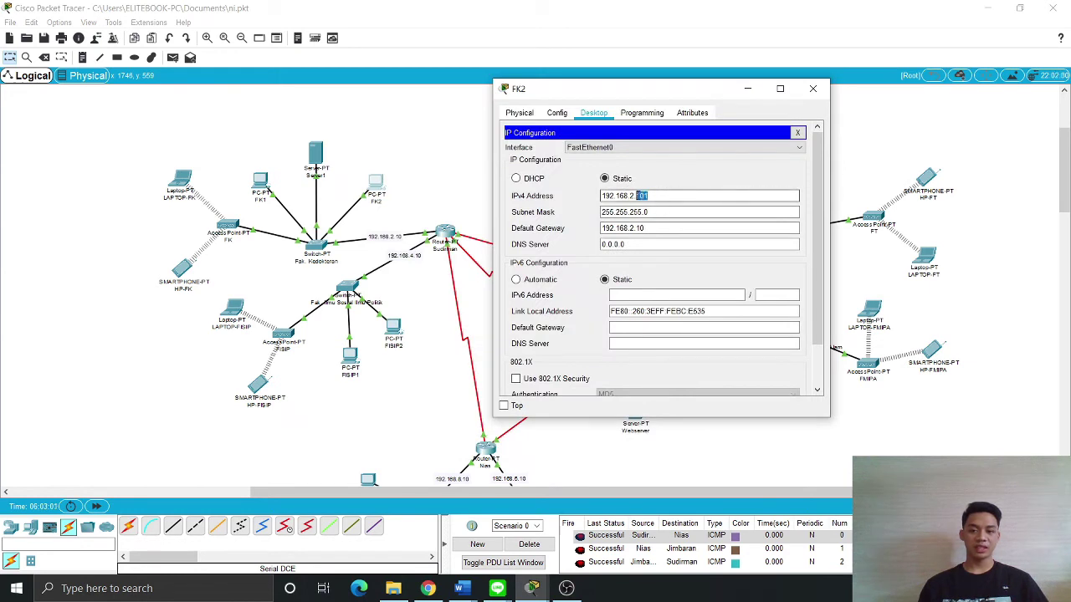
pyautogui.moveTo(602, 196); pyautogui.dragTo(631, 196)
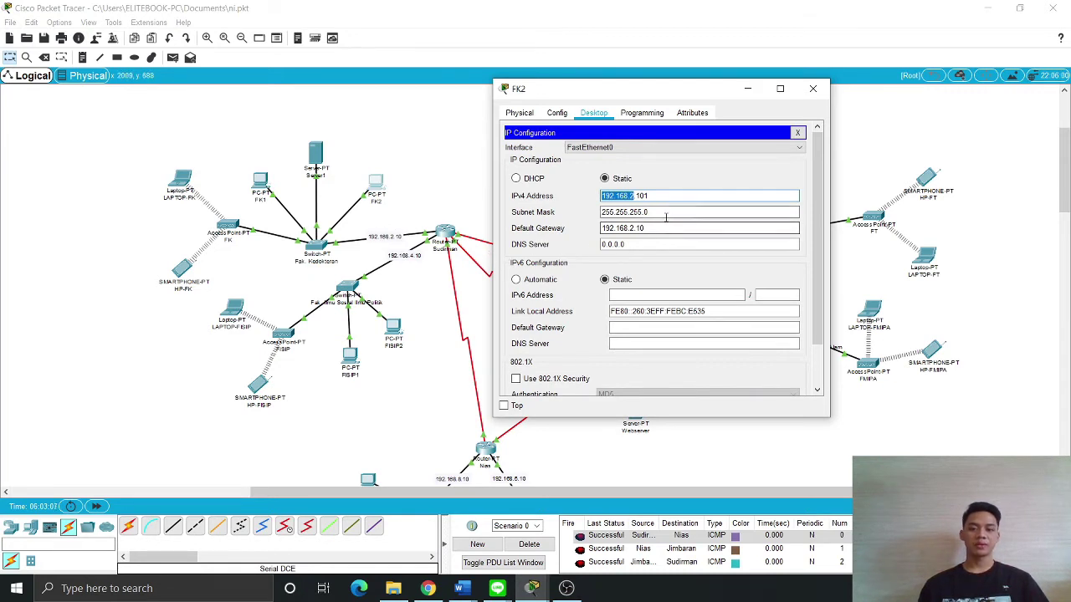
pyautogui.moveTo(658, 233); pyautogui.dragTo(566, 240)
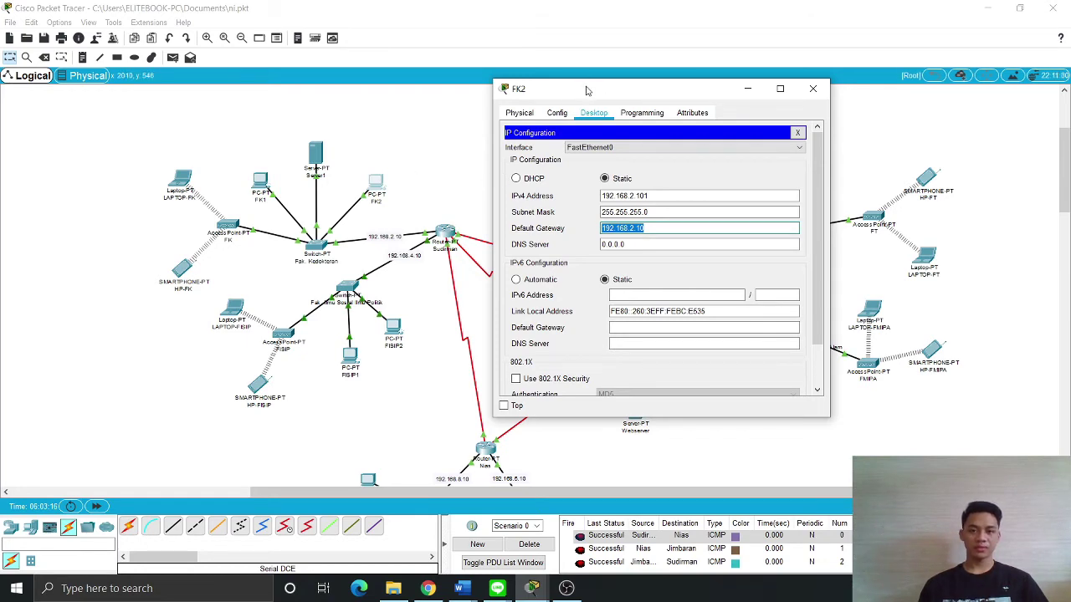
pyautogui.moveTo(588, 81); pyautogui.dragTo(527, 104)
pyautogui.click(751, 112)
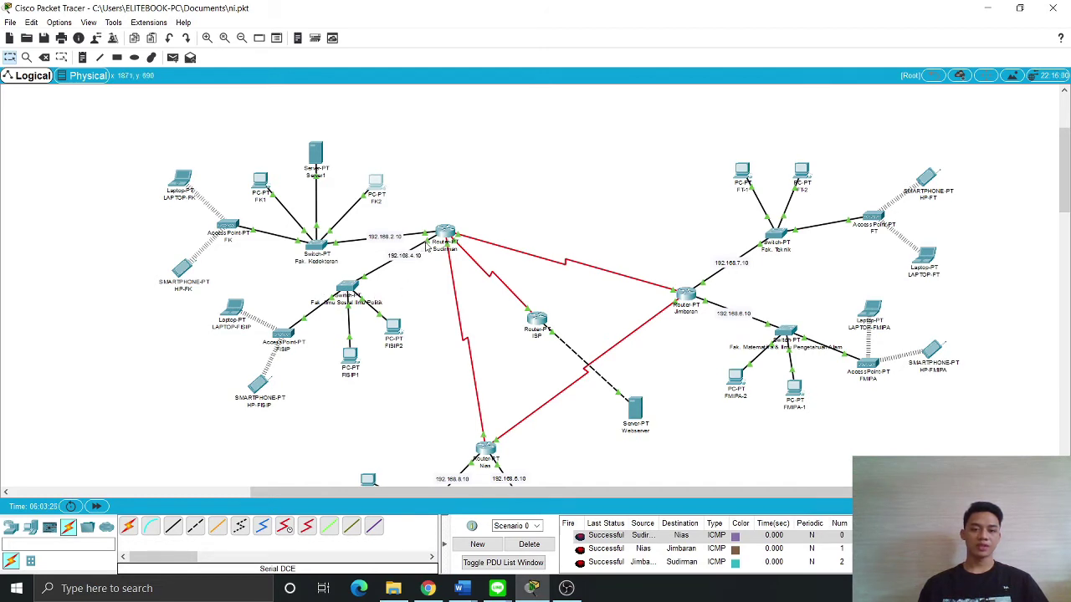
# Examine the IPv4 address and subnet mask of interface FastEthernet1/0 on router Sudirman
pyautogui.moveTo(427, 245)
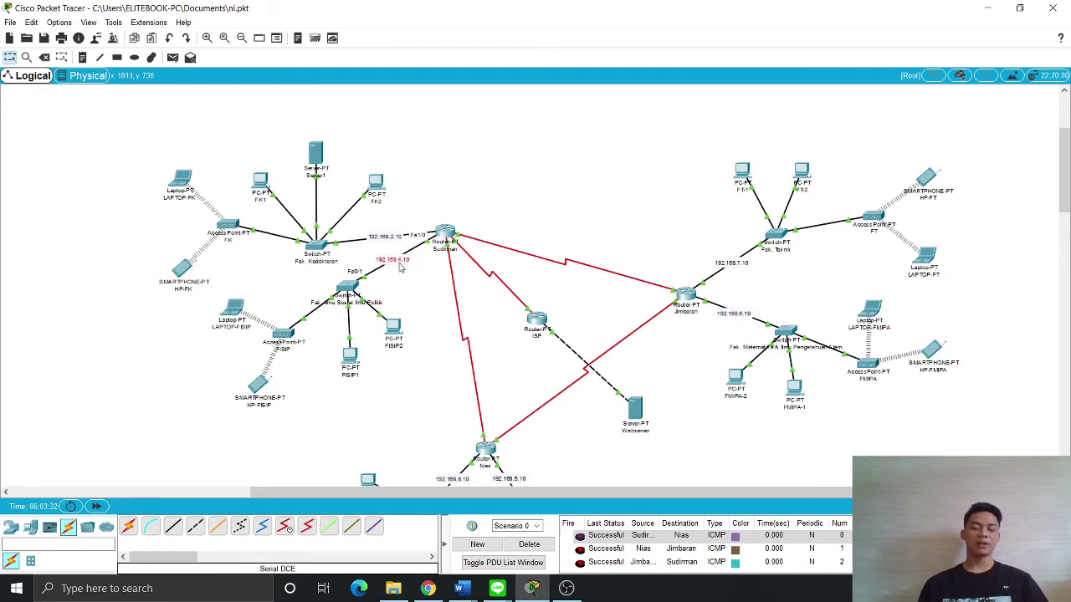
pyautogui.click(444, 233)
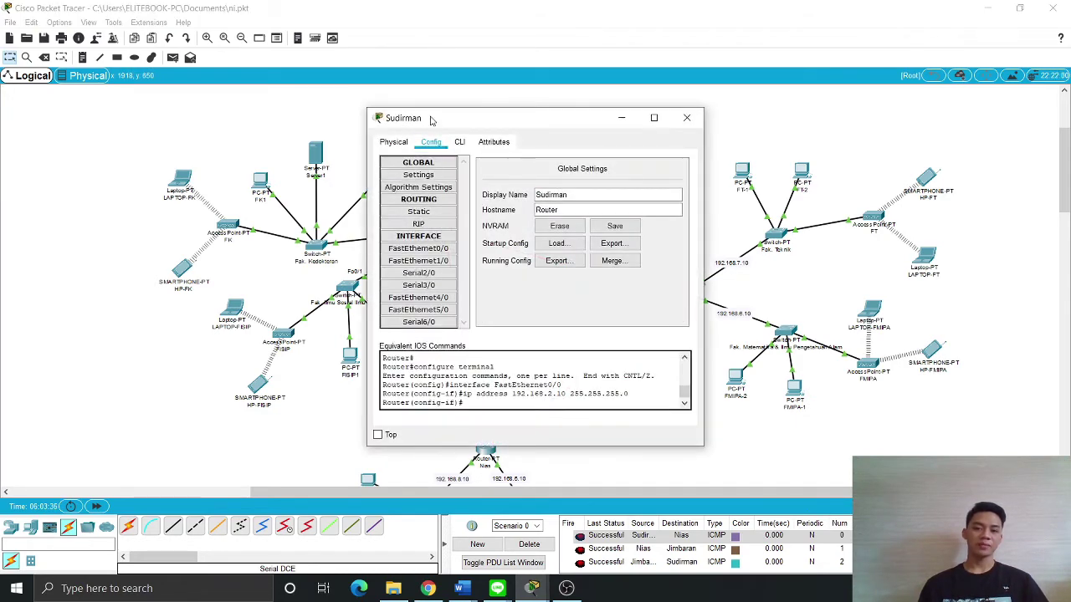
pyautogui.moveTo(434, 118); pyautogui.dragTo(632, 80)
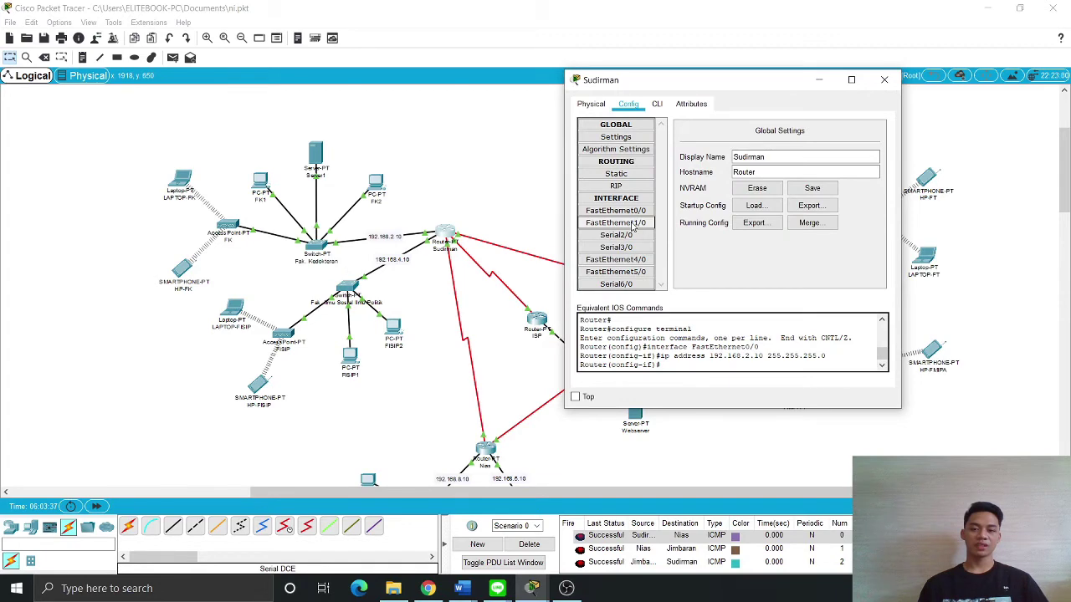
pyautogui.click(633, 227)
pyautogui.moveTo(707, 85); pyautogui.dragTo(595, 123)
pyautogui.click(723, 231)
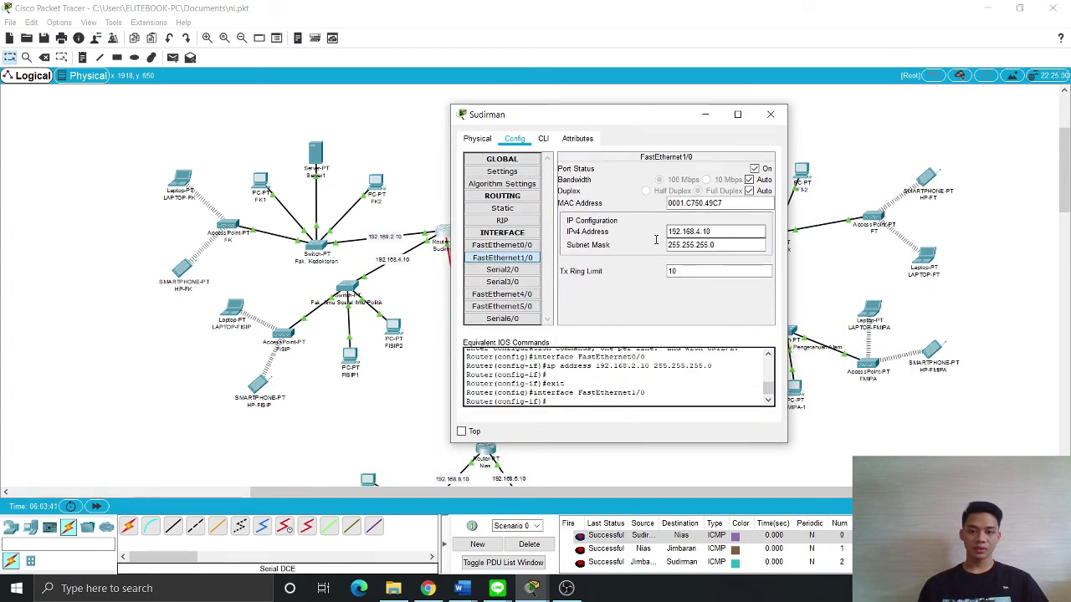
pyautogui.hotkey('shift', 'Home')
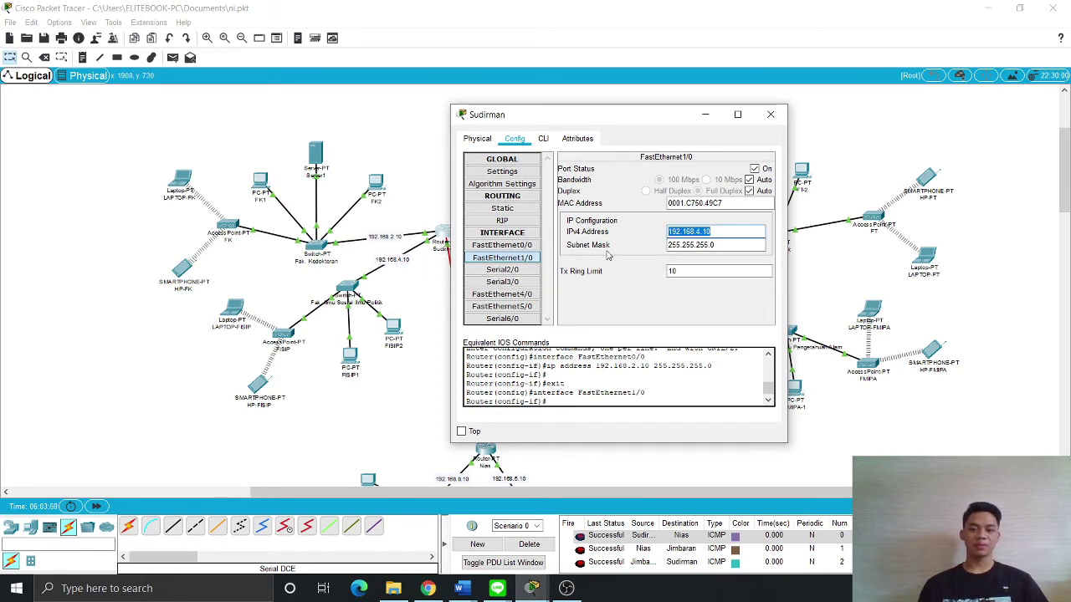
pyautogui.click(732, 245)
pyautogui.click(770, 114)
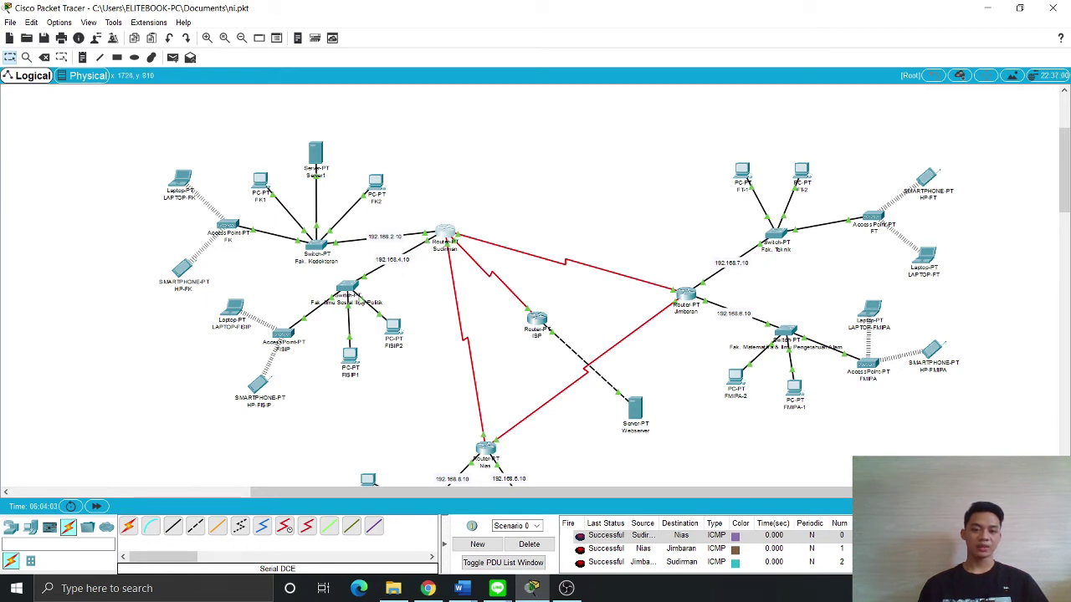
# Examine the static IPv4 address, subnet mask and default gateway in the IP configuration of PC FISIP1, and close its window
pyautogui.moveTo(232, 283); pyautogui.dragTo(422, 393)
pyautogui.click(413, 398)
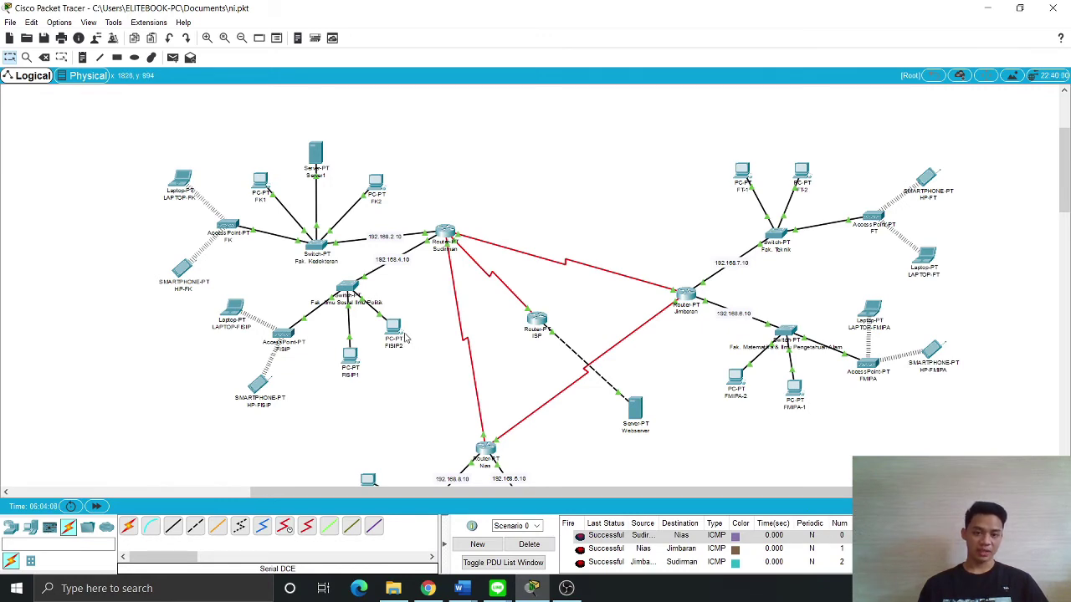
pyautogui.click(351, 355)
pyautogui.moveTo(495, 122); pyautogui.dragTo(595, 109)
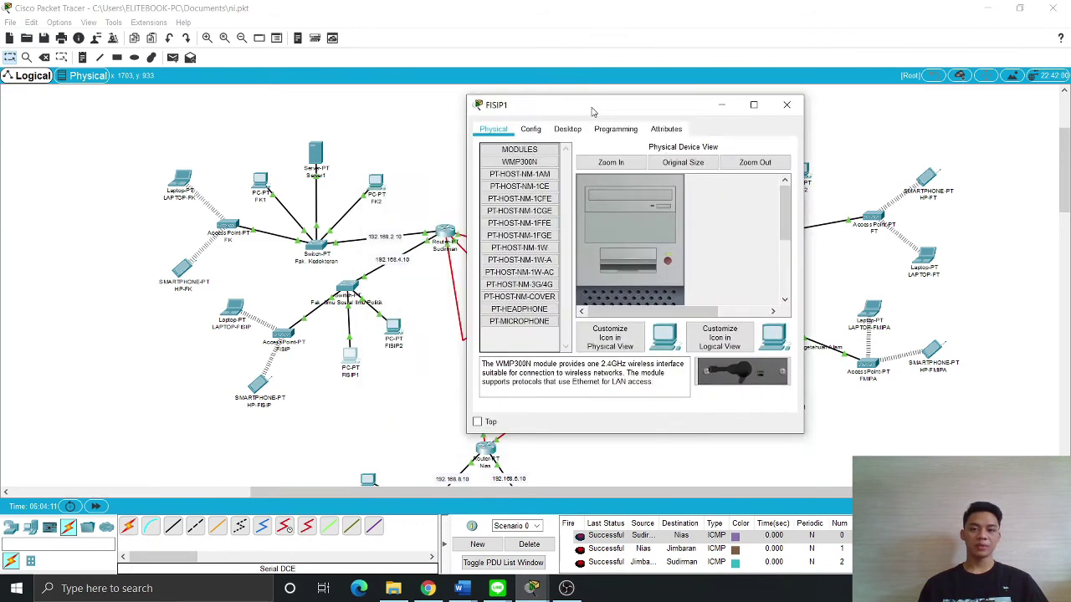
pyautogui.click(535, 130)
pyautogui.click(566, 130)
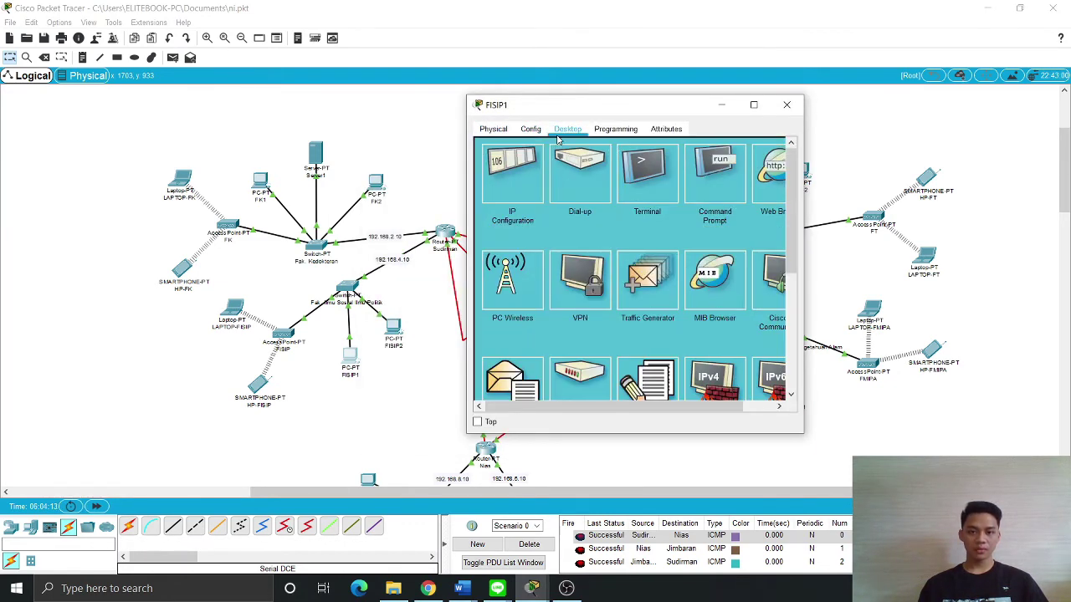
pyautogui.click(524, 182)
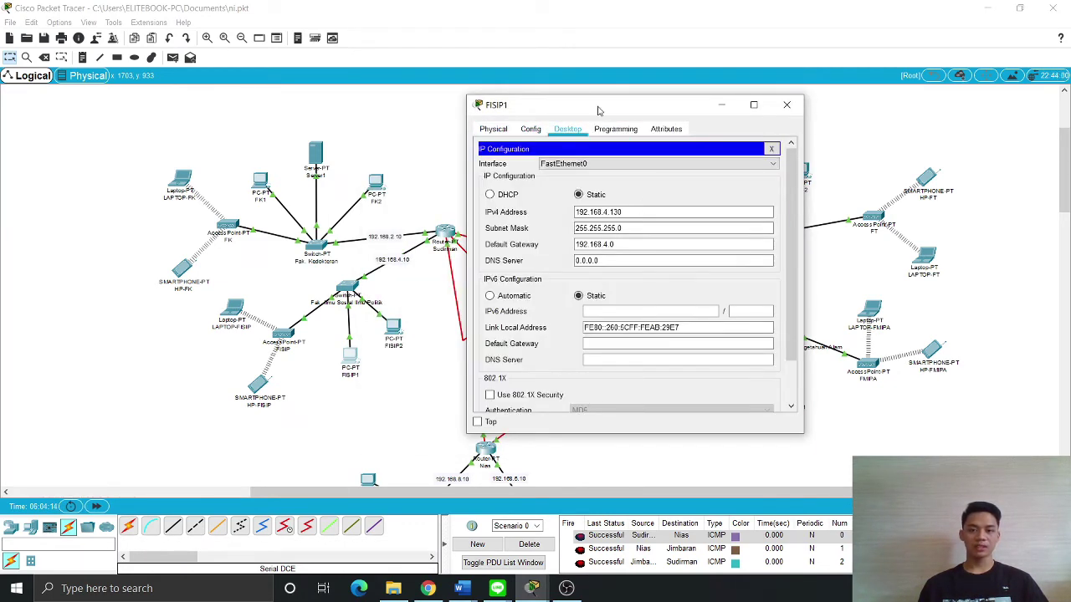
pyautogui.moveTo(599, 109); pyautogui.dragTo(634, 120)
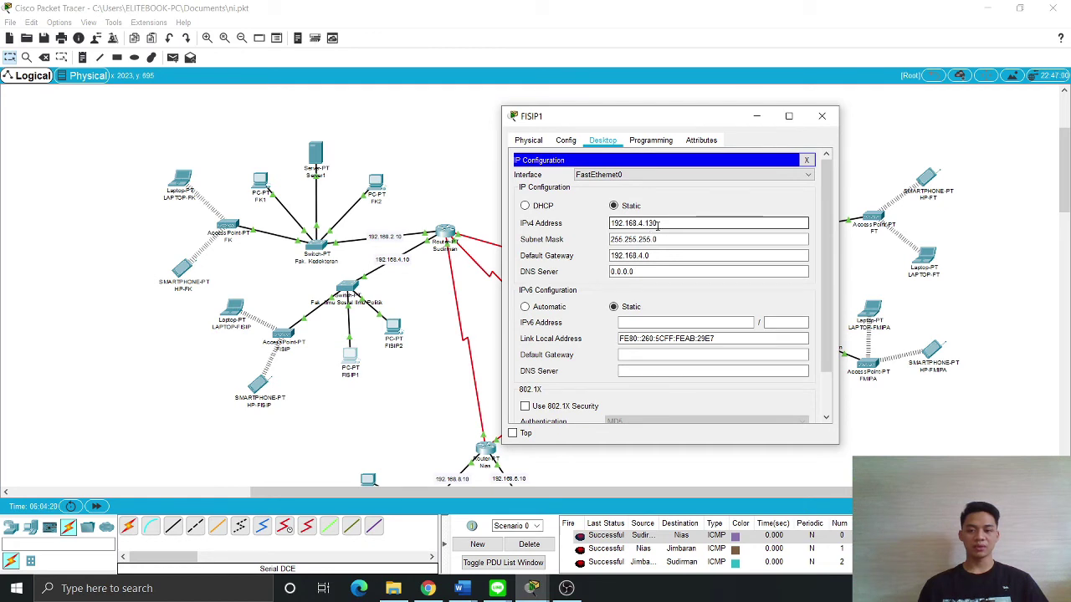
pyautogui.click(821, 116)
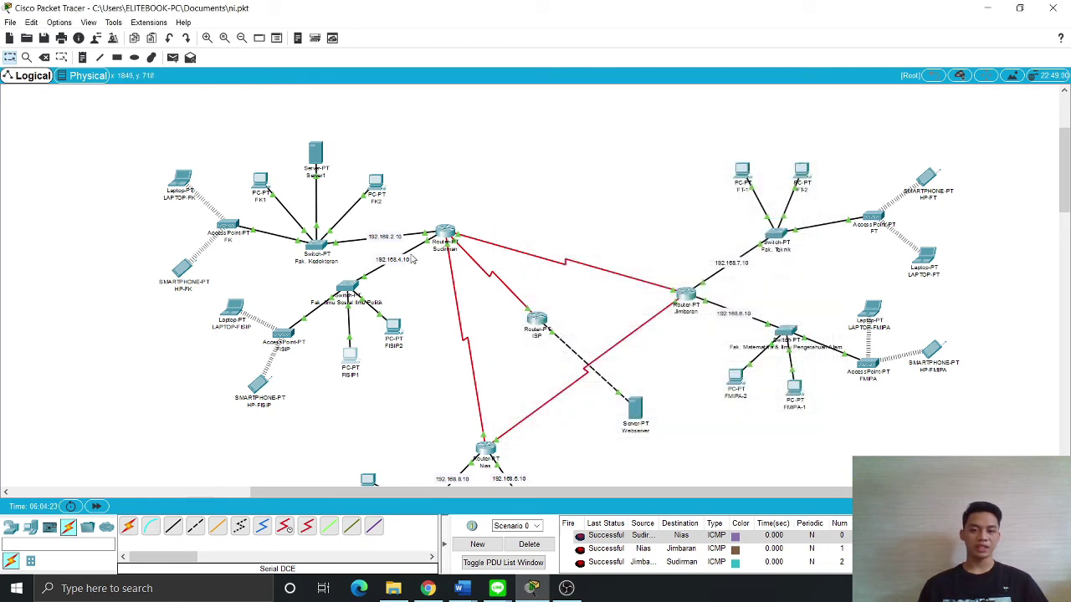
# Review the RIP network addresses configured on router Sudirman and close its window
pyautogui.moveTo(709, 253); pyautogui.dragTo(741, 331)
pyautogui.scroll(-3, 619, 350)
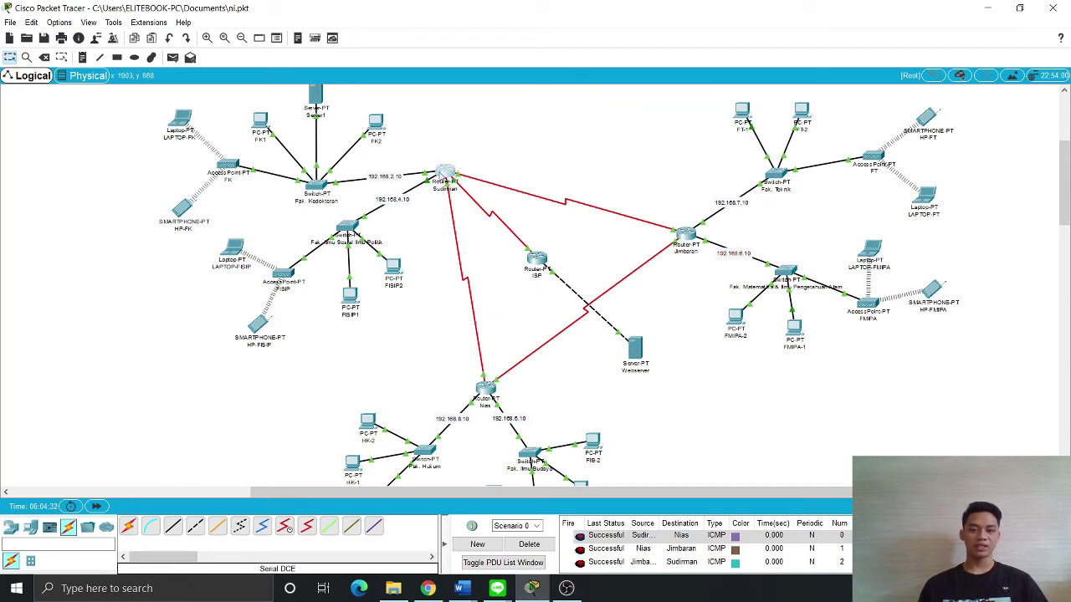
pyautogui.click(435, 176)
pyautogui.click(446, 226)
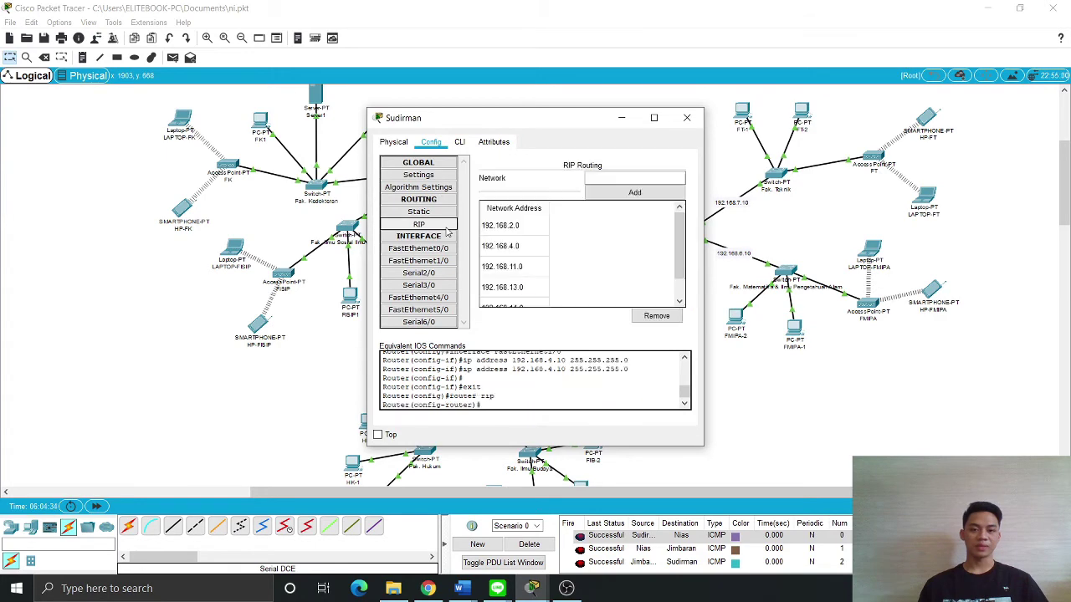
pyautogui.click(687, 117)
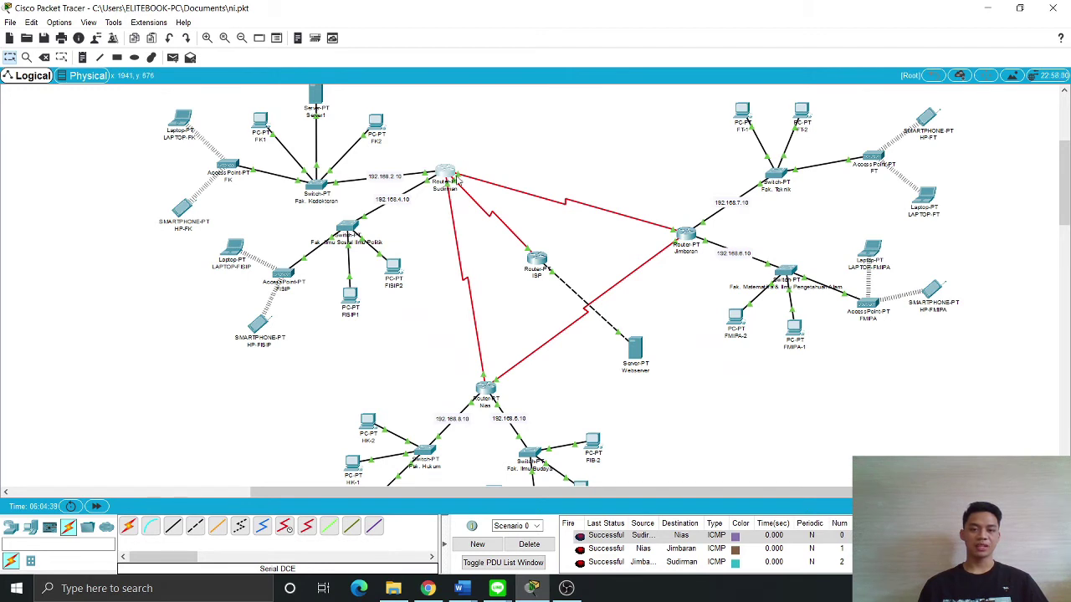
# Examine the IPv4 address of interface Serial2/0 on router Sudirman, comparing the network and host portions
pyautogui.moveTo(458, 180)
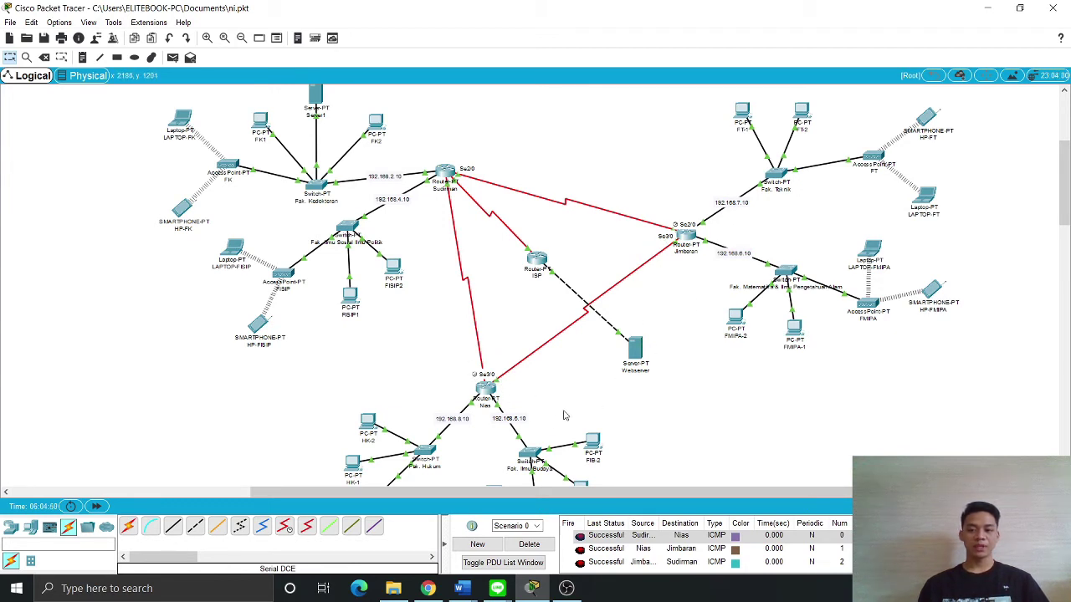
pyautogui.click(447, 177)
pyautogui.click(454, 194)
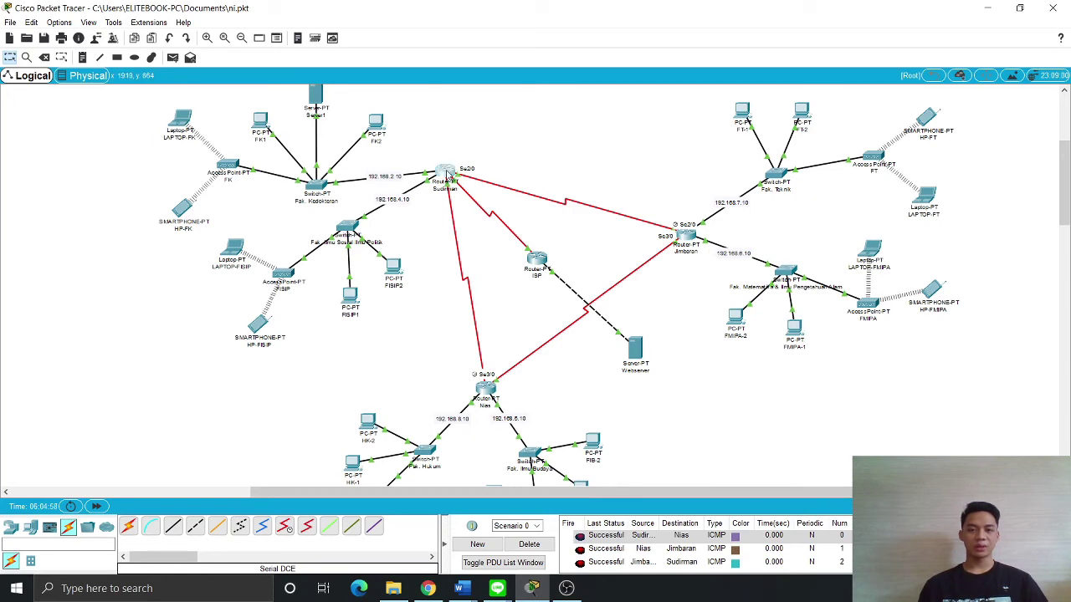
pyautogui.click(447, 172)
pyautogui.click(418, 272)
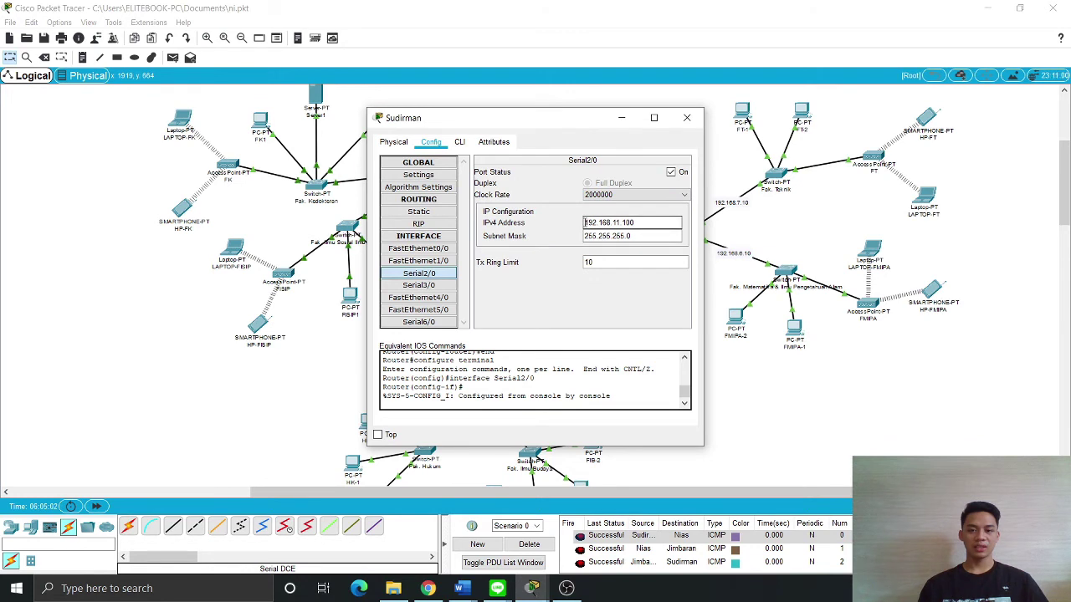
pyautogui.moveTo(588, 222); pyautogui.dragTo(625, 217)
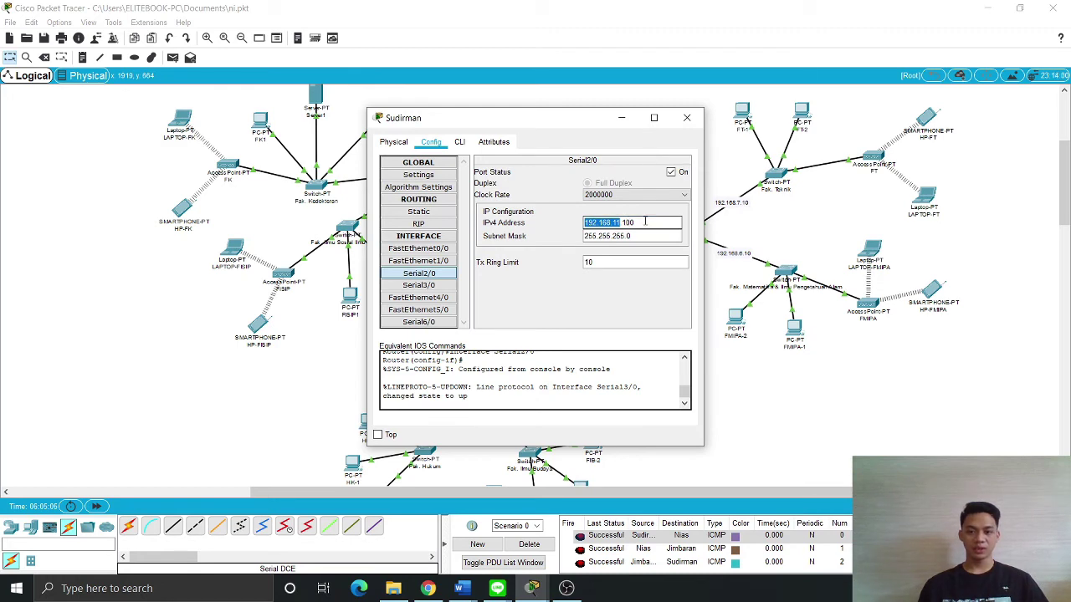
pyautogui.click(633, 223)
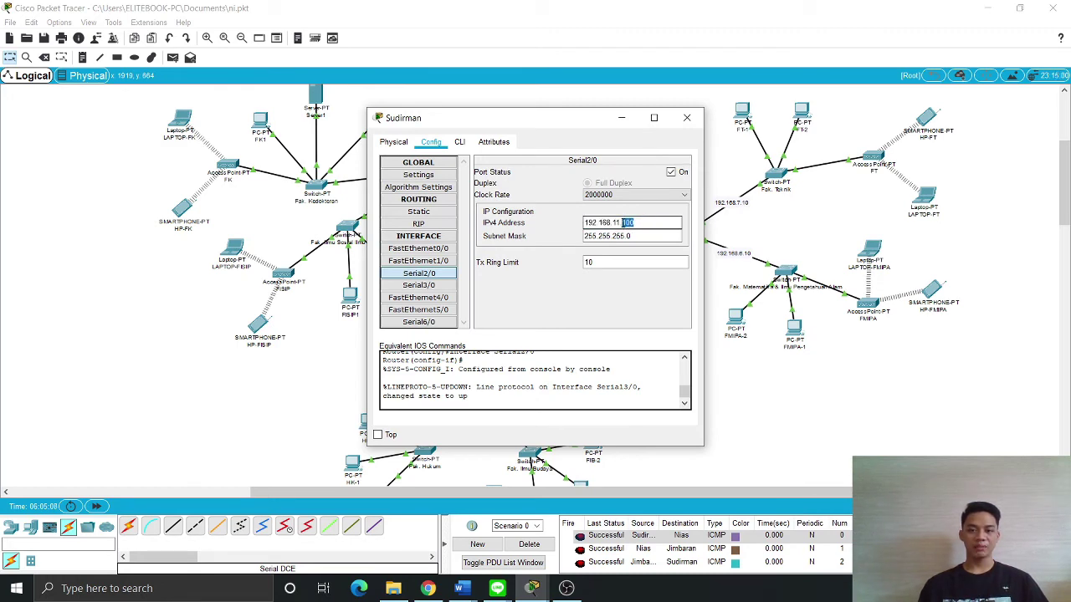
pyautogui.moveTo(592, 123); pyautogui.dragTo(255, 150)
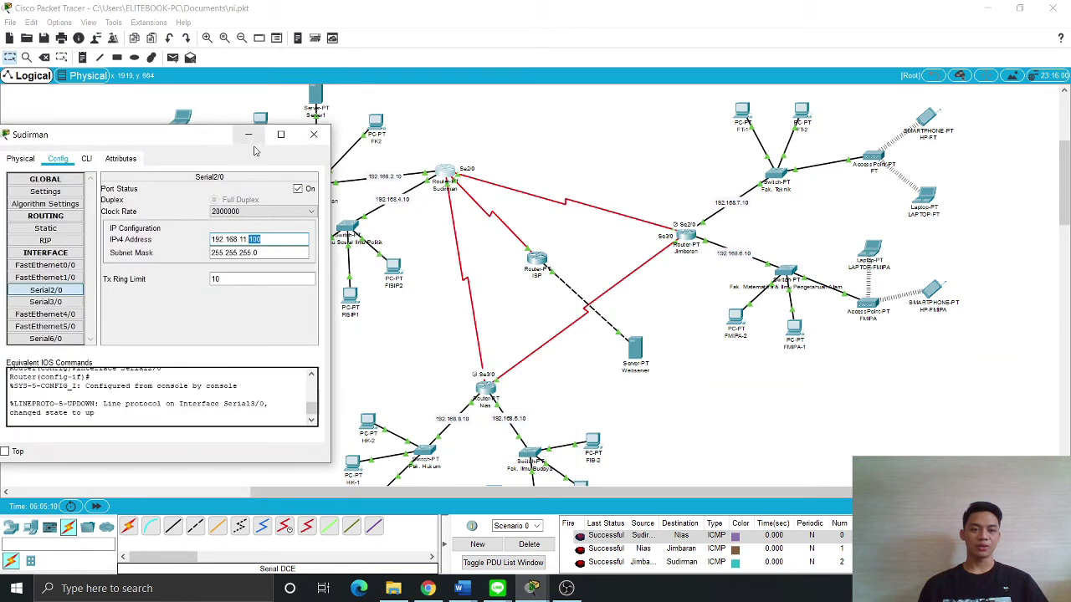
pyautogui.click(313, 134)
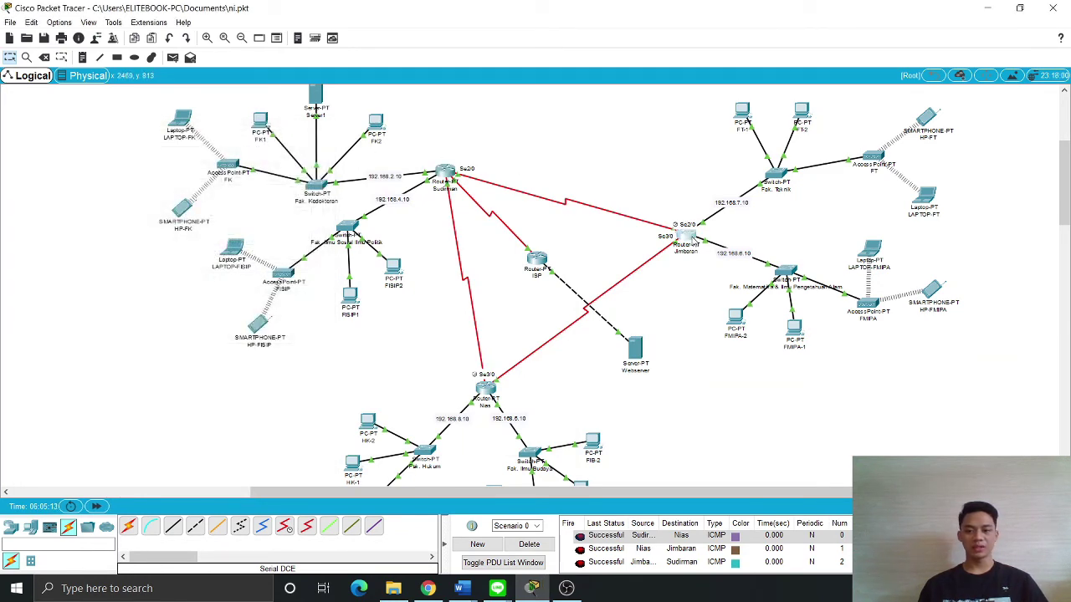
# Examine the IPv4 address of interface Serial2/0 on router Jimbaran, comparing its network and host portions with Sudirman's end of the link
pyautogui.click(686, 238)
pyautogui.moveTo(521, 123); pyautogui.dragTo(768, 104)
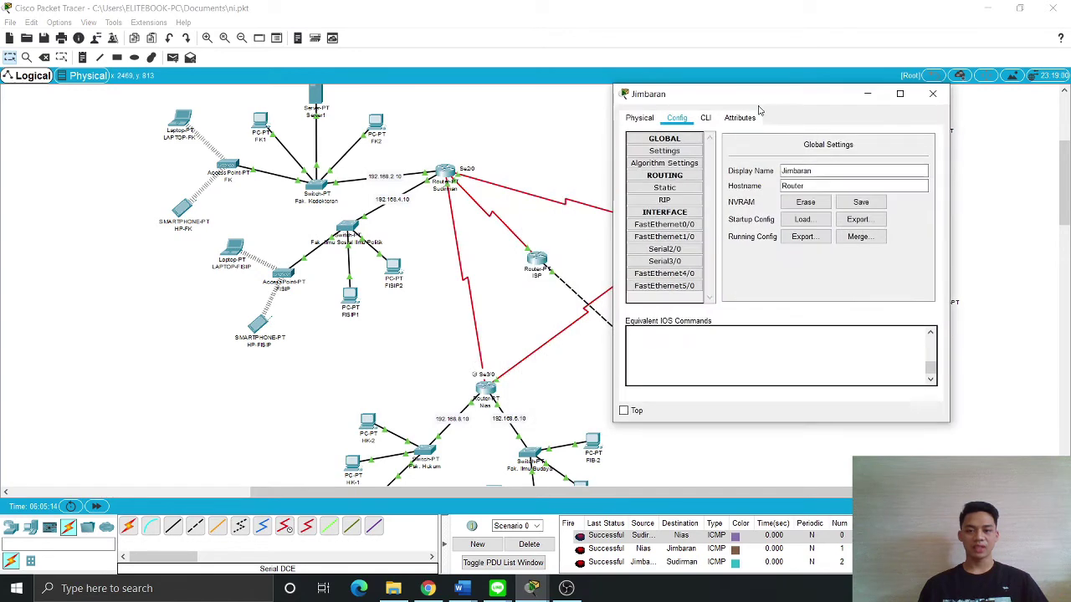
pyautogui.click(665, 249)
pyautogui.click(865, 199)
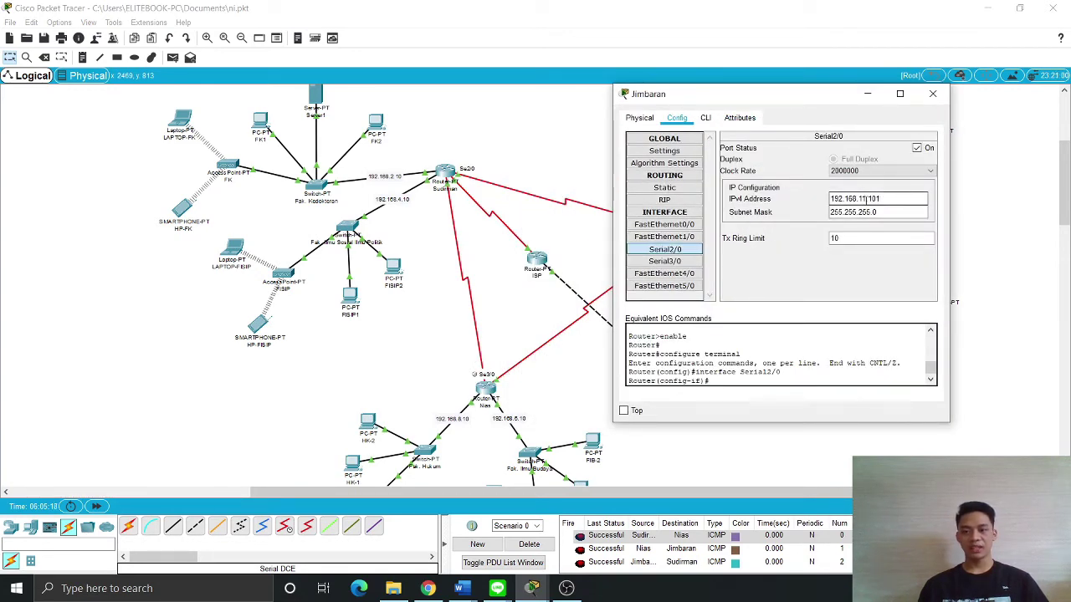
pyautogui.moveTo(853, 199); pyautogui.dragTo(828, 201)
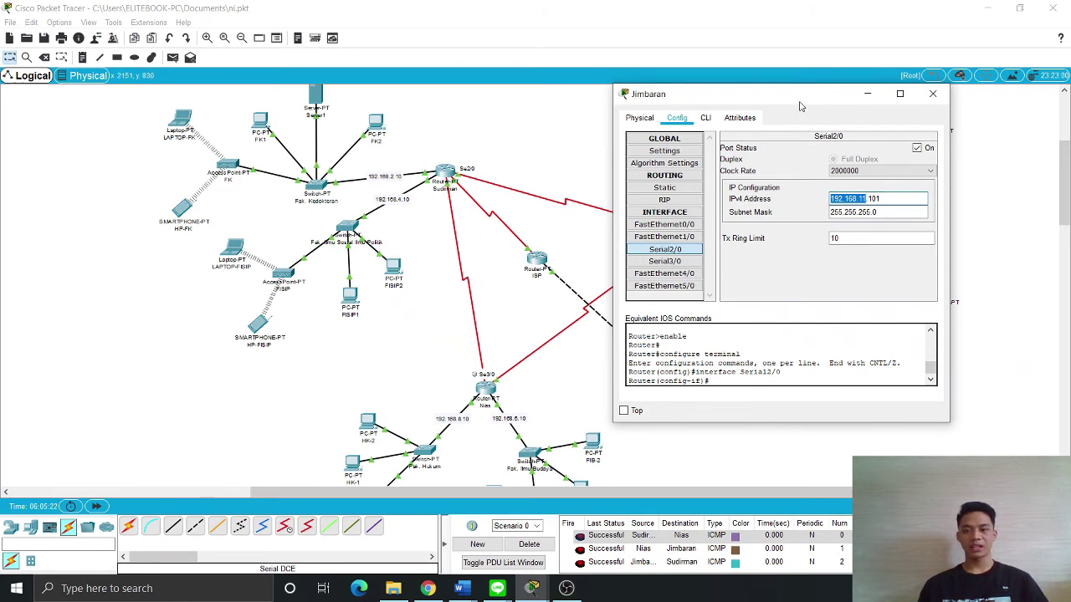
pyautogui.moveTo(798, 105); pyautogui.dragTo(833, 112)
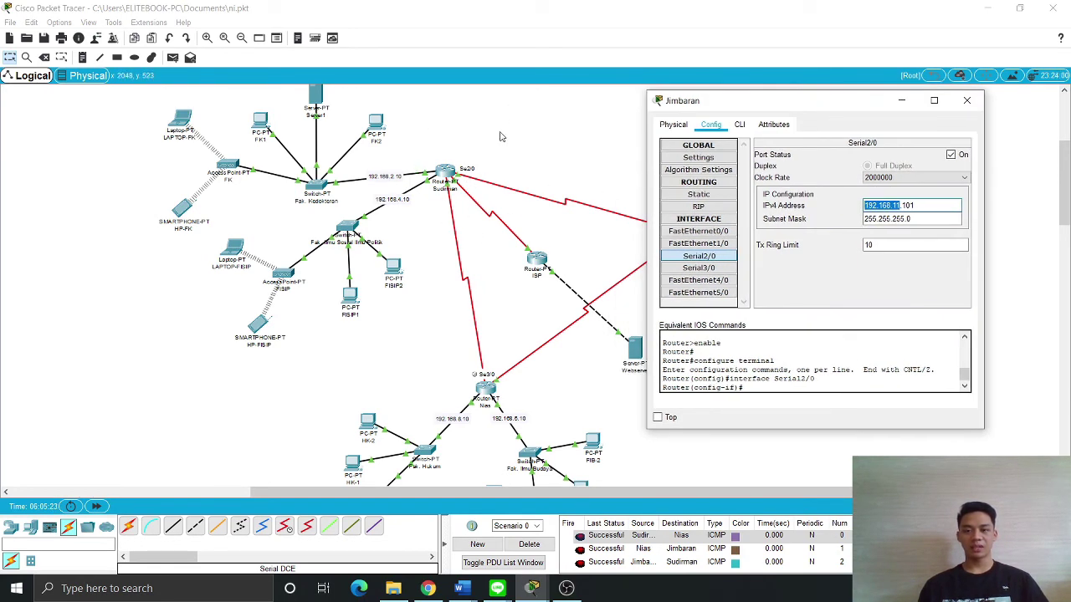
pyautogui.tripleClick(901, 205)
pyautogui.doubleClick(904, 204)
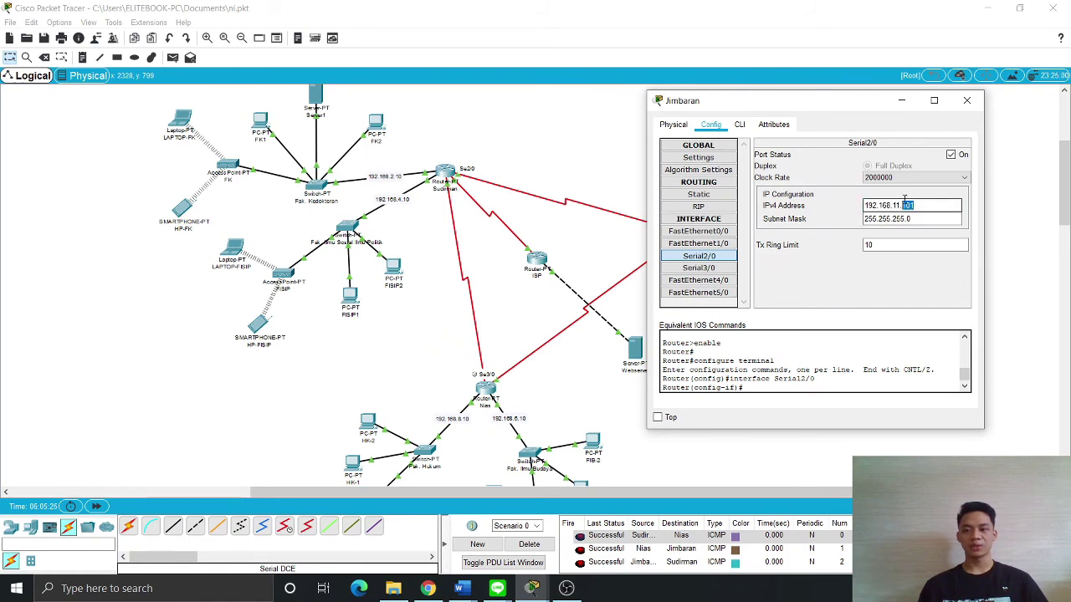
pyautogui.click(967, 100)
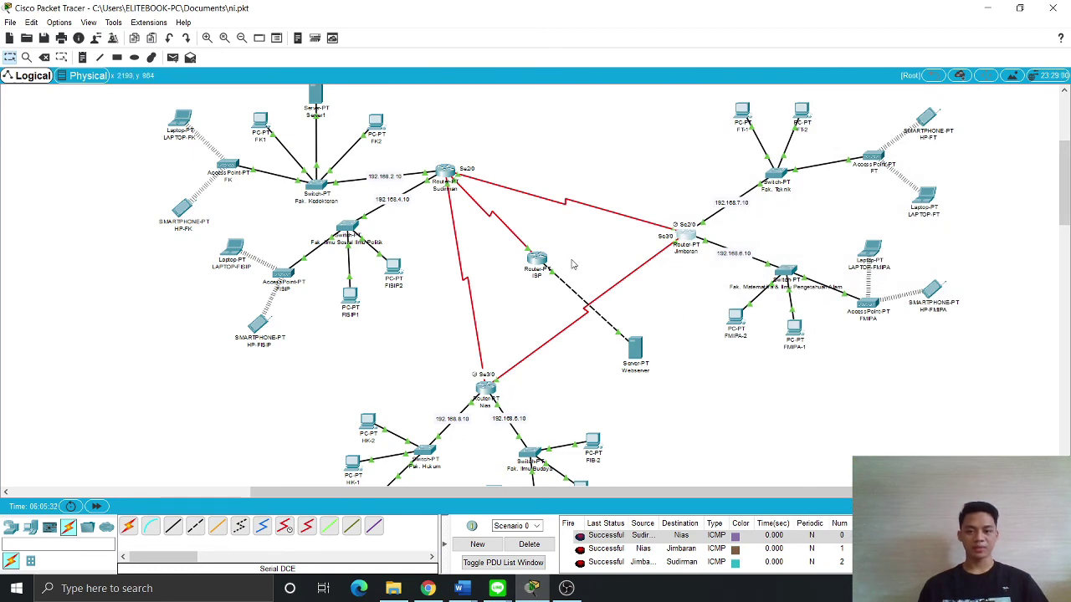
# Review the RIP network and the static routes configured on router ISP, and put its window away
pyautogui.scroll(-2, 572, 263)
pyautogui.scroll(2, 543, 233)
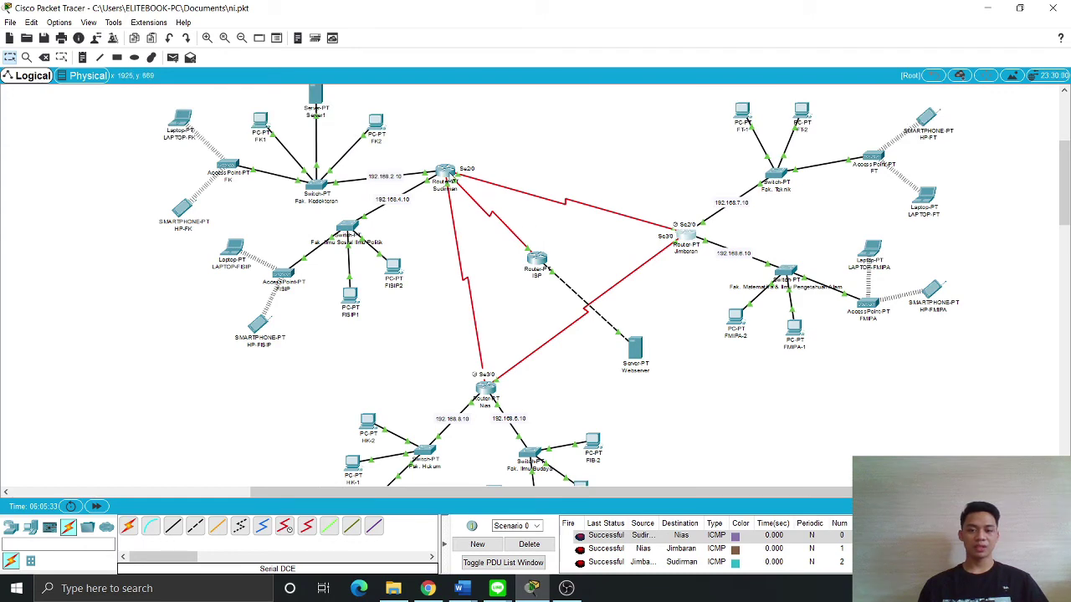
pyautogui.click(539, 261)
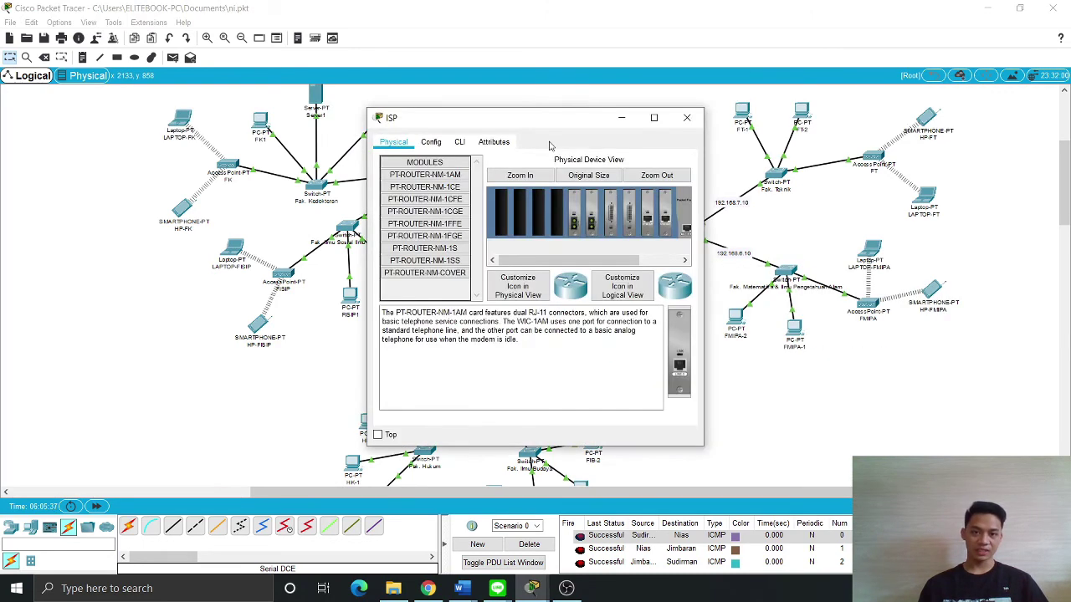
pyautogui.moveTo(520, 122); pyautogui.dragTo(637, 120)
pyautogui.click(549, 141)
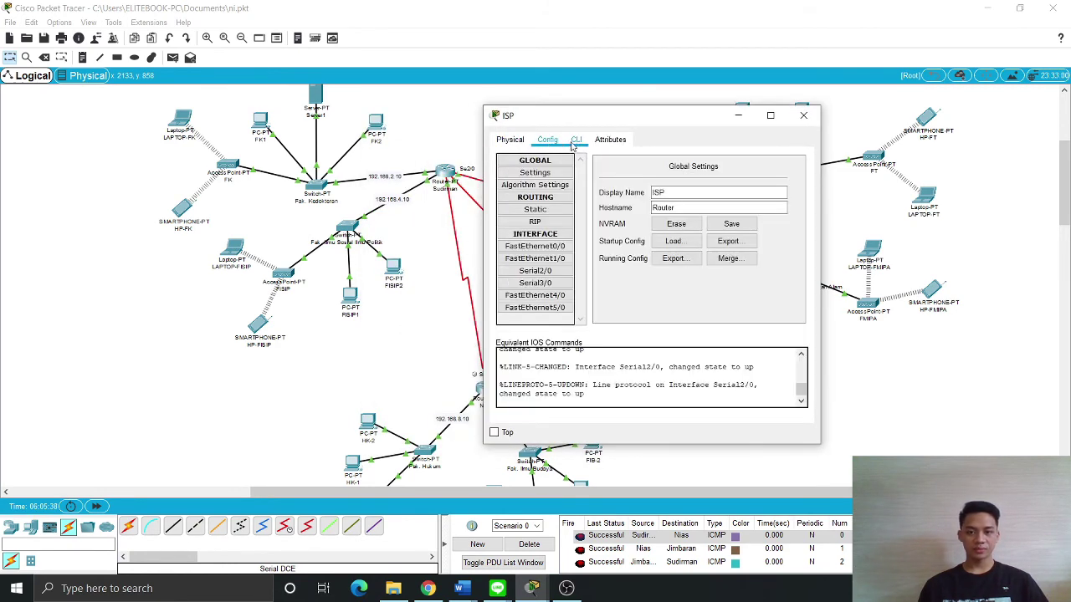
pyautogui.click(560, 223)
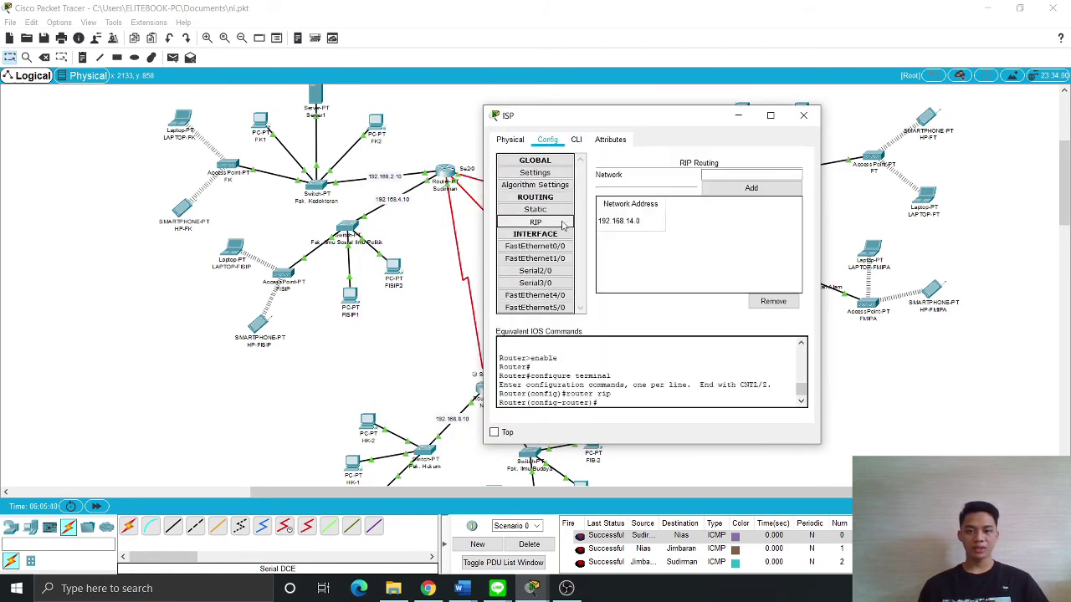
pyautogui.click(556, 211)
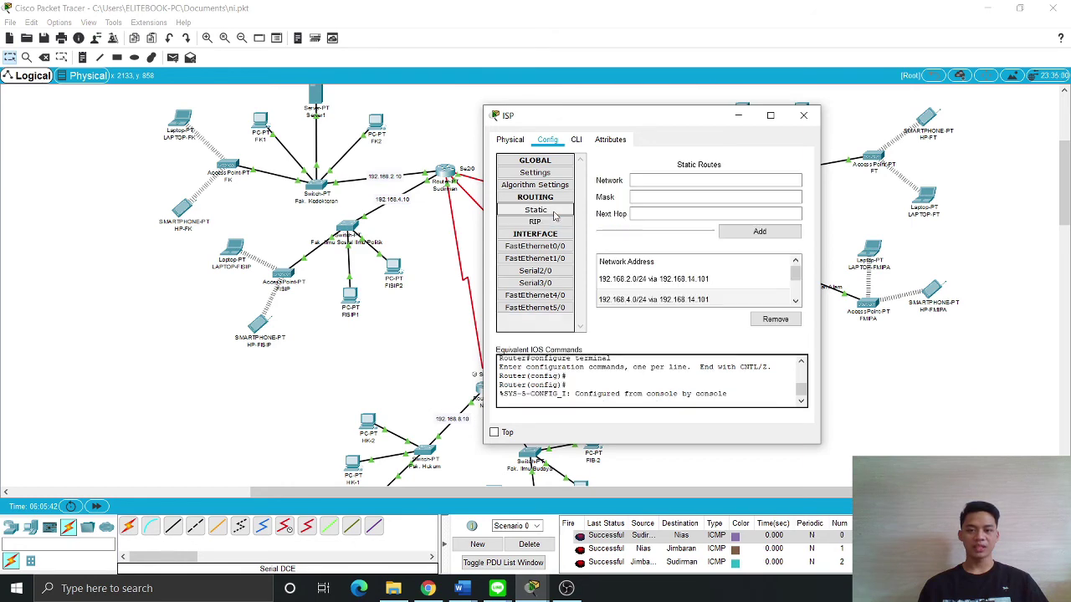
pyautogui.moveTo(626, 118); pyautogui.dragTo(704, 102)
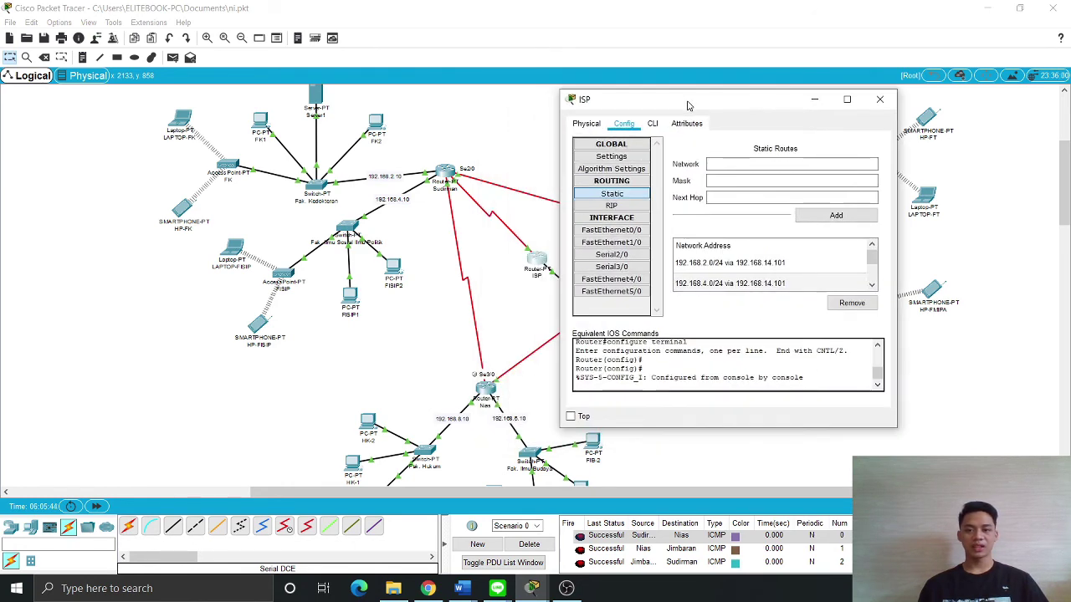
pyautogui.click(816, 101)
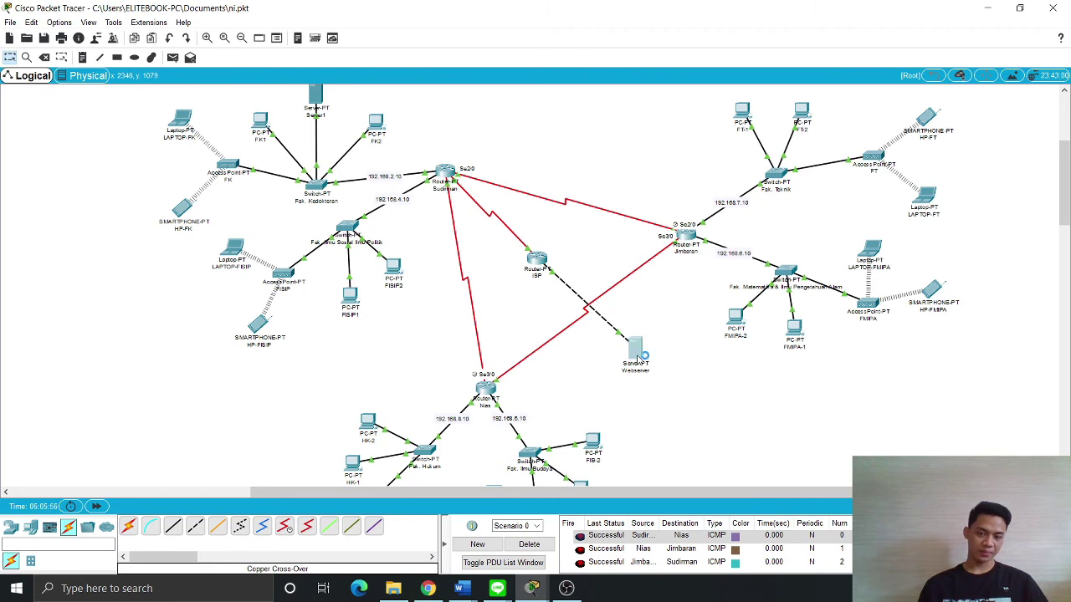
# Look briefly at the device window of the Webserver connected to router ISP and close it
pyautogui.click(635, 350)
pyautogui.moveTo(569, 104); pyautogui.dragTo(764, 71)
pyautogui.click(883, 81)
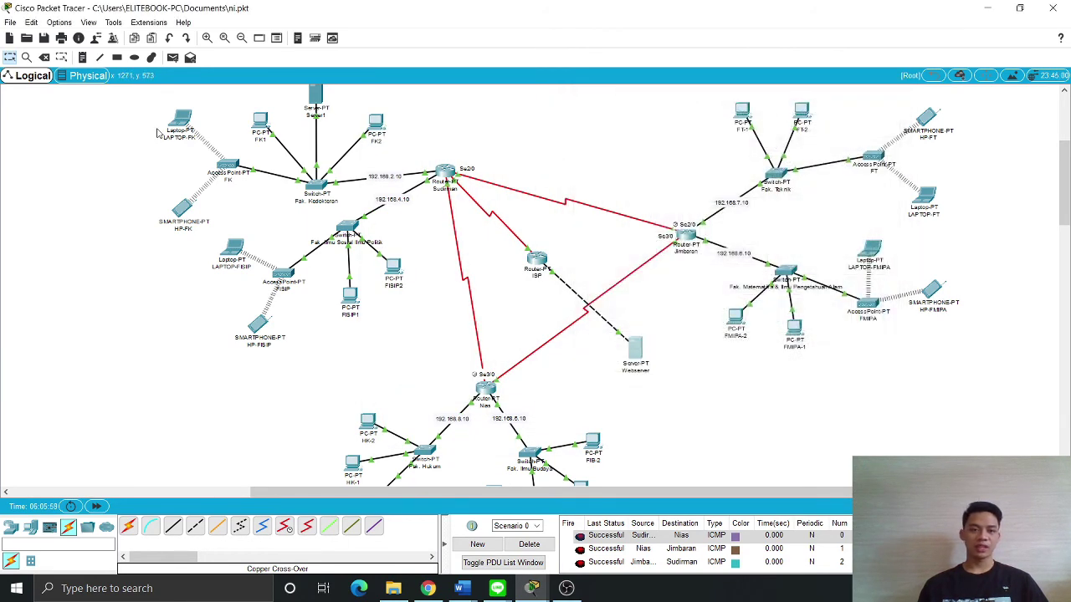
# Delete the existing PDU tests in Scenario 0 and send a simple PDU from router Sudirman to router Nias
pyautogui.click(173, 57)
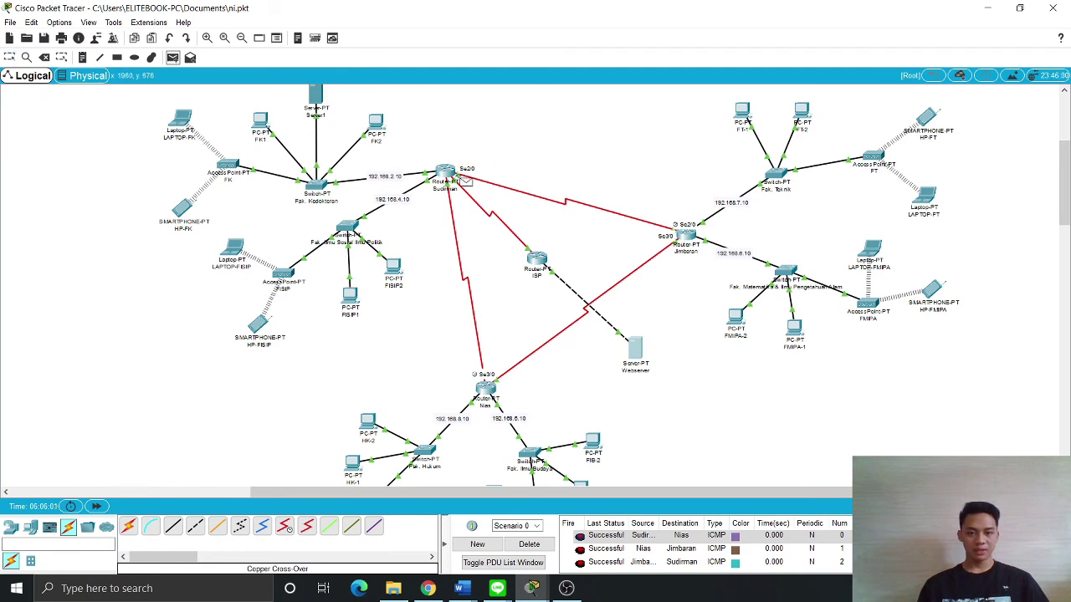
pyautogui.click(450, 178)
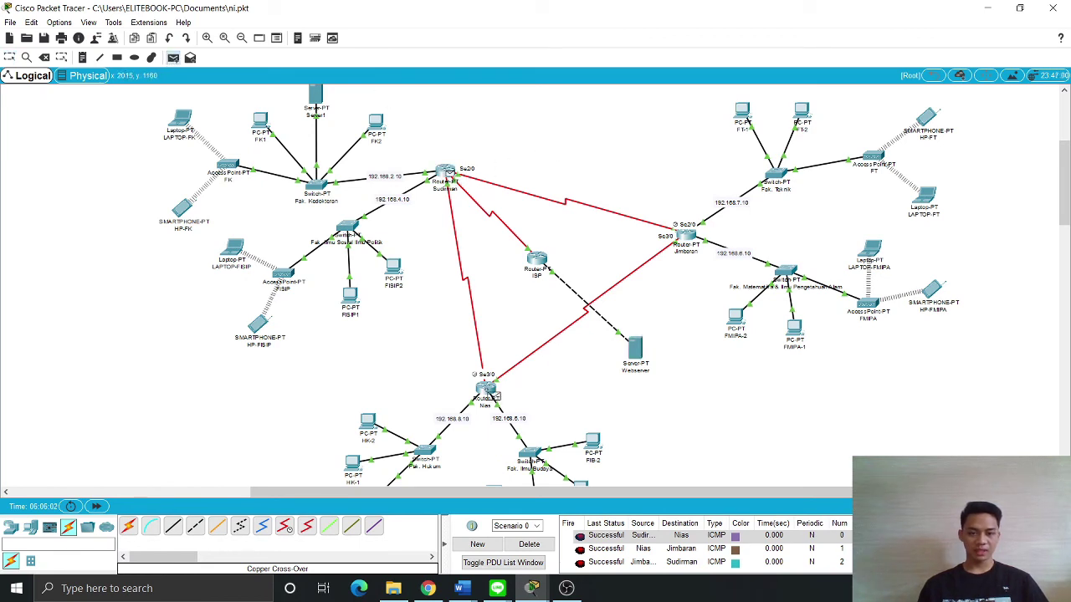
pyautogui.click(530, 545)
pyautogui.click(449, 177)
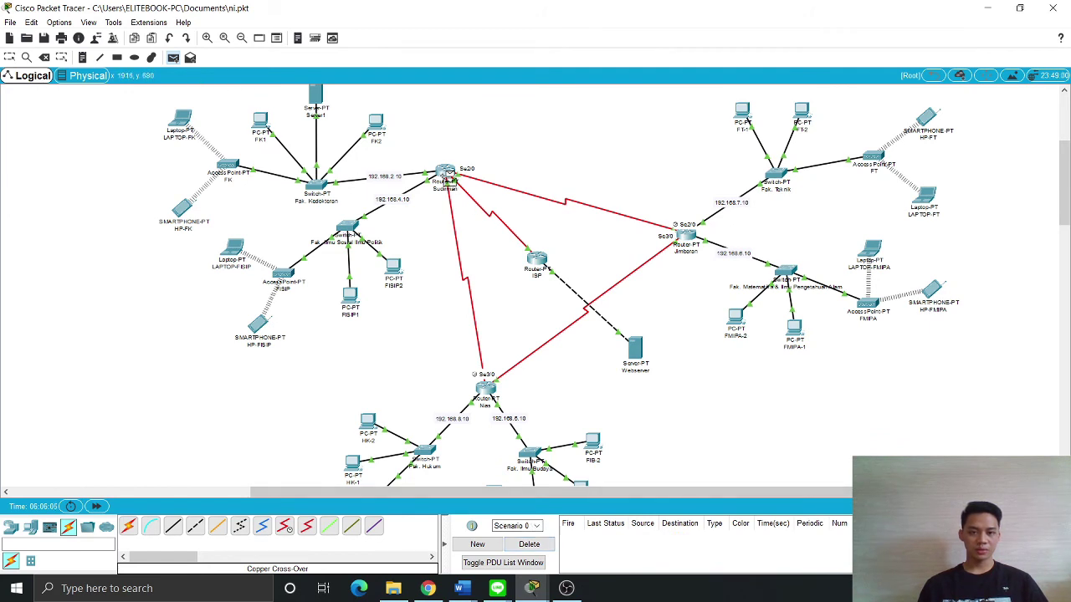
pyautogui.click(485, 389)
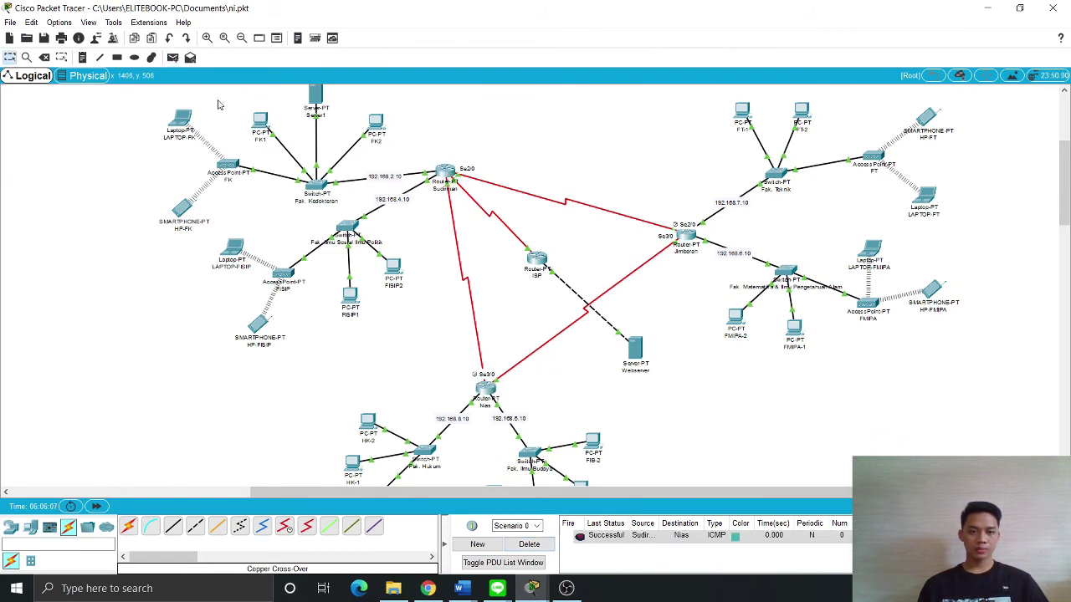
# Send a simple PDU from router Sudirman to router Jimbaran and another from router Nias to router Jimbaran
pyautogui.click(173, 57)
pyautogui.click(449, 178)
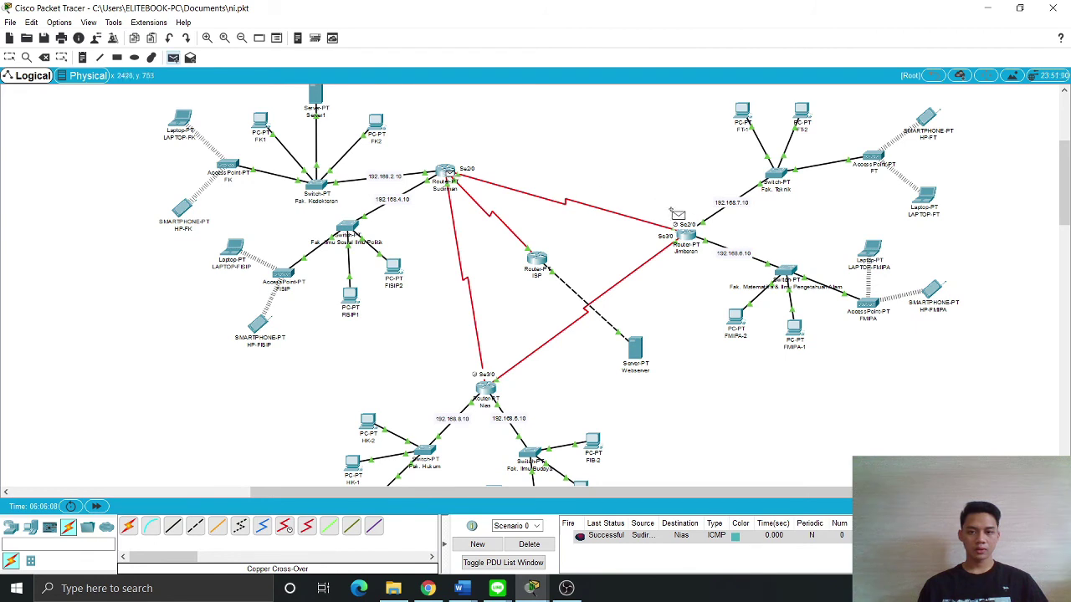
pyautogui.click(686, 241)
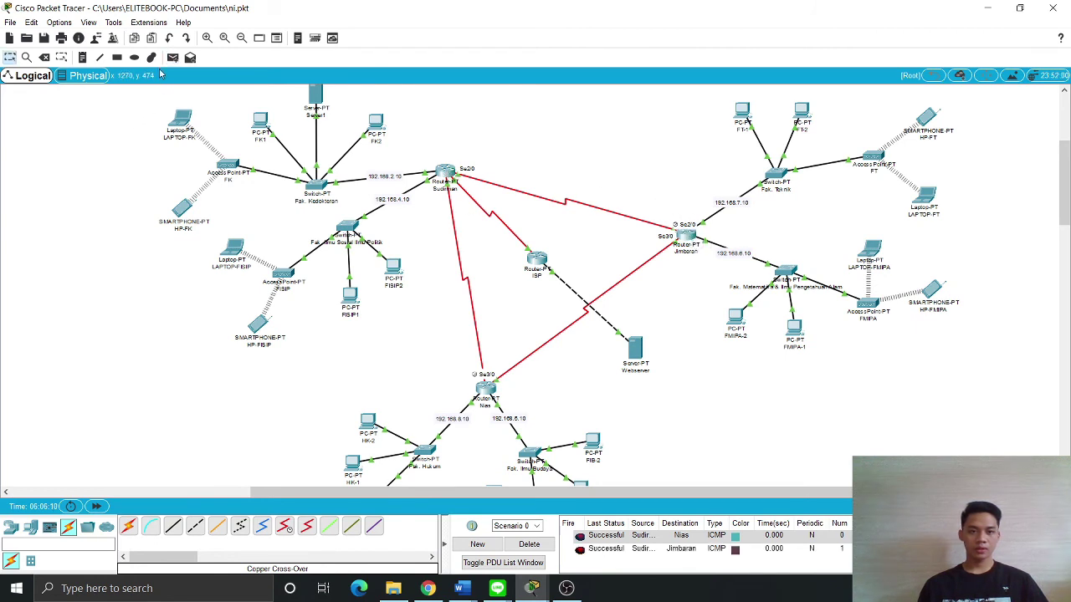
pyautogui.click(172, 57)
pyautogui.click(485, 388)
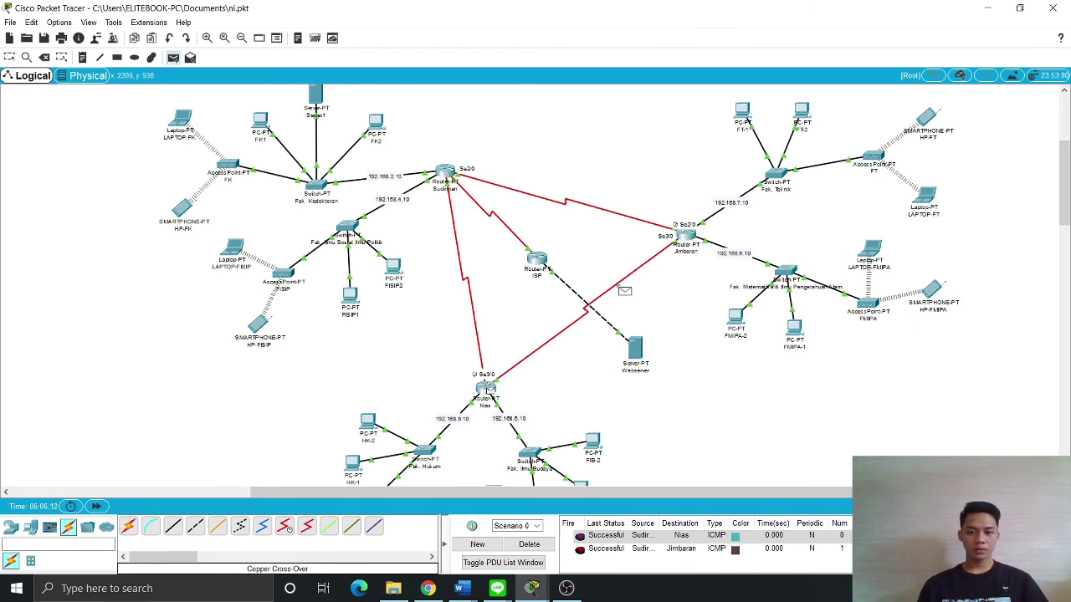
pyautogui.click(686, 236)
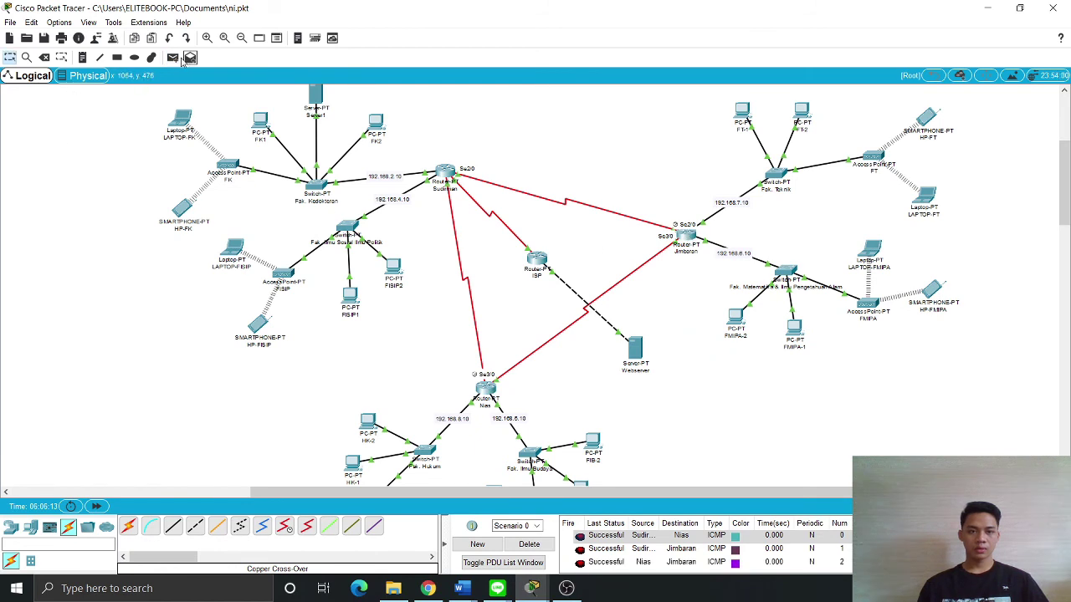
# Send a simple PDU from router Sudirman to router ISP
pyautogui.click(172, 57)
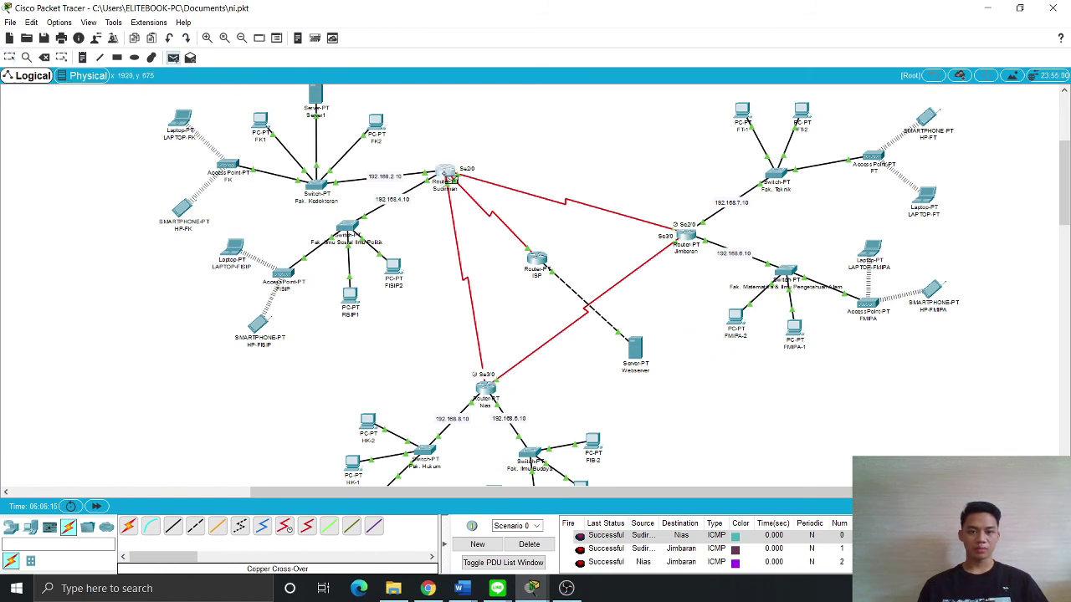
pyautogui.click(450, 179)
pyautogui.click(539, 263)
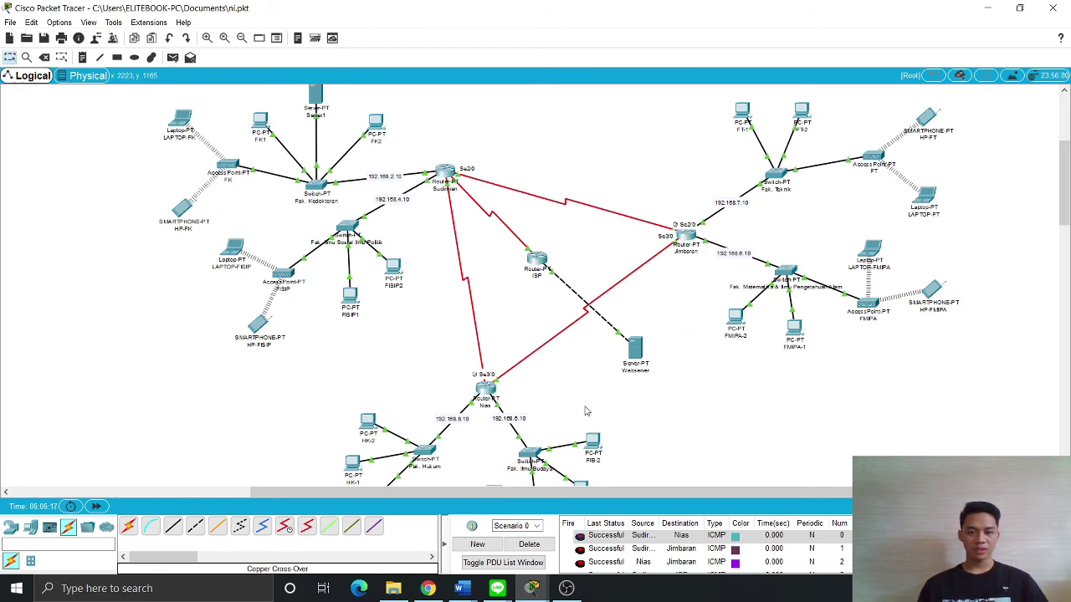
# Delete the PDU tests in Scenario 0 and send a simple PDU from router ISP to the Webserver
pyautogui.click(549, 544)
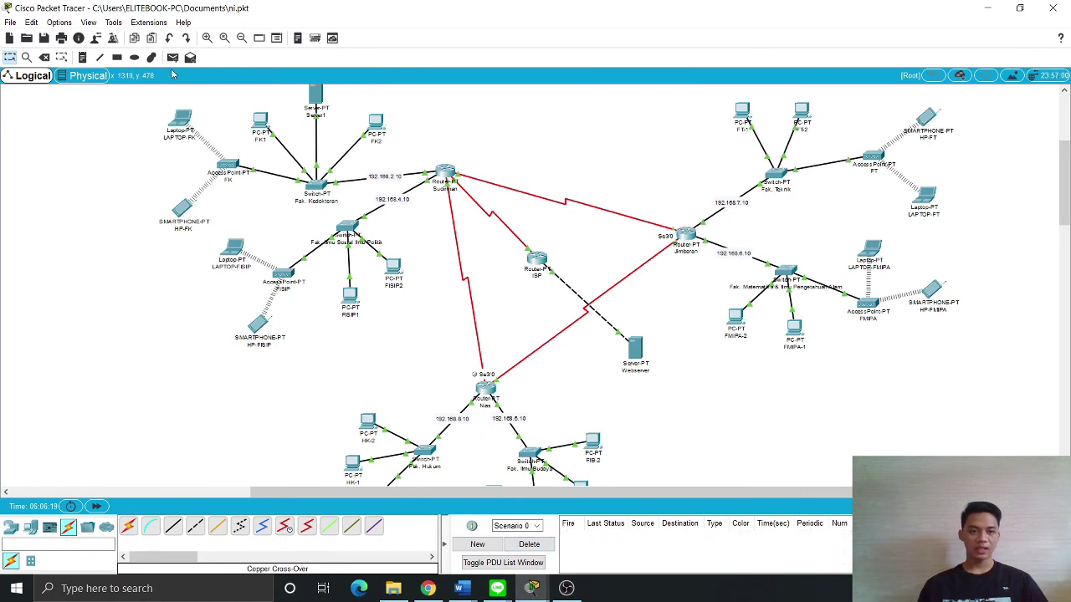
pyautogui.click(172, 57)
pyautogui.click(539, 261)
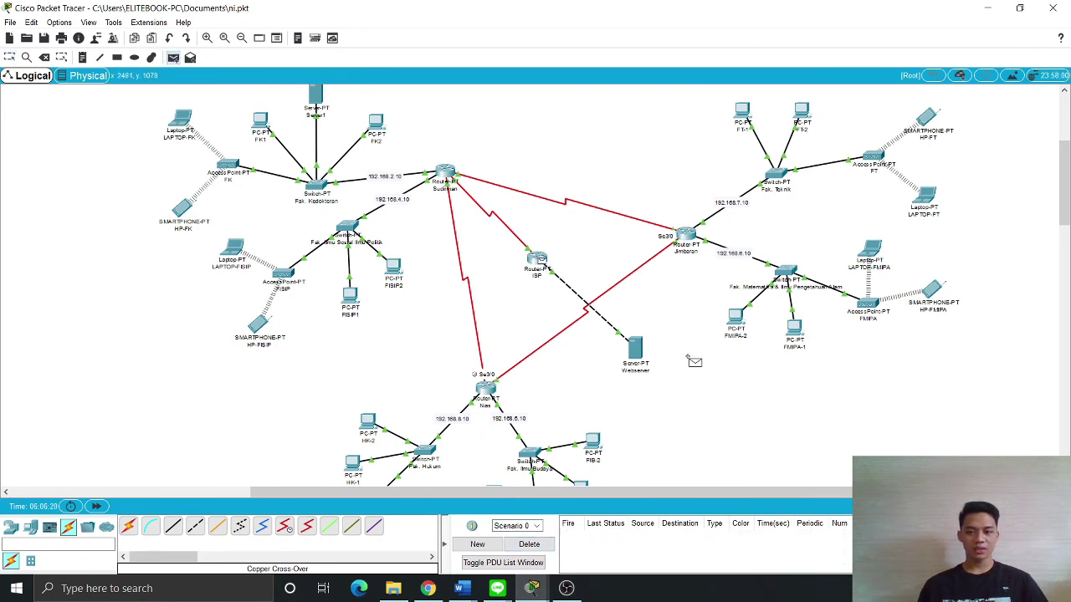
pyautogui.click(638, 358)
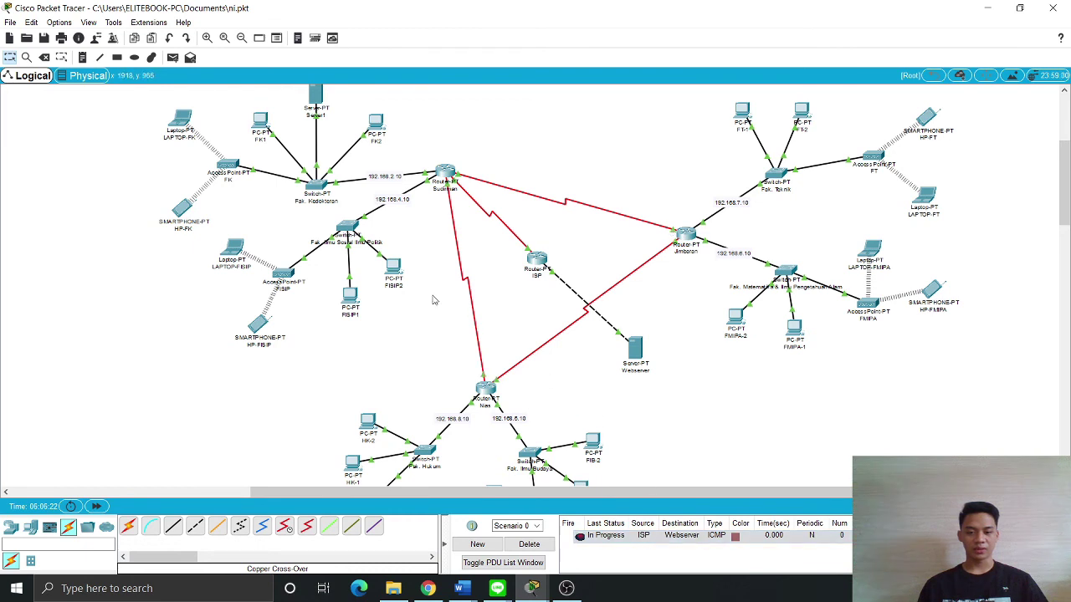
# Repeat the connectivity test by sending a second simple PDU from router ISP to the Webserver
pyautogui.click(172, 57)
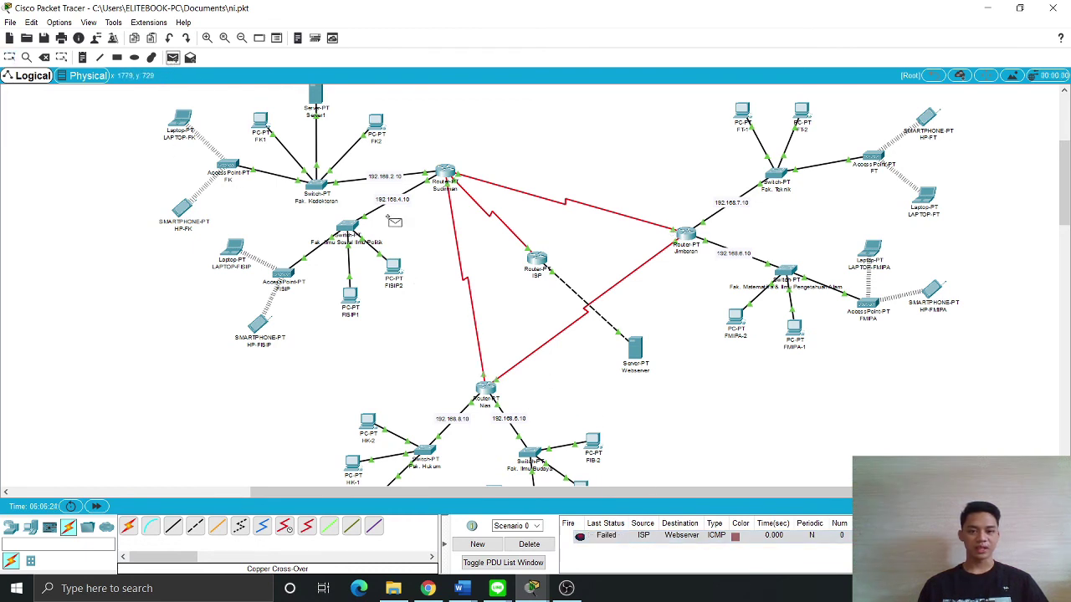
pyautogui.click(538, 262)
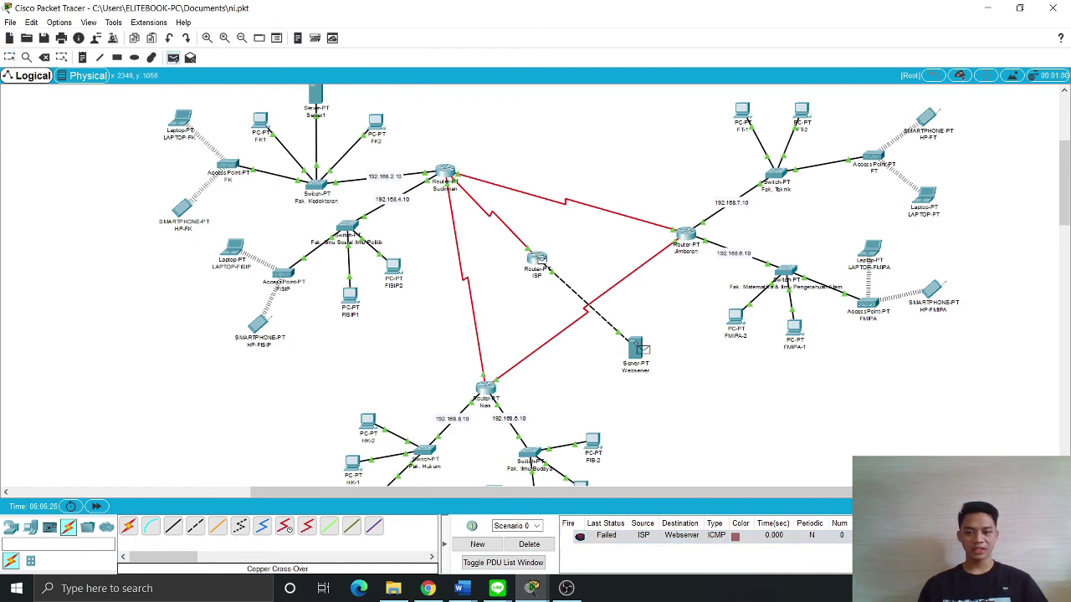
pyautogui.click(637, 351)
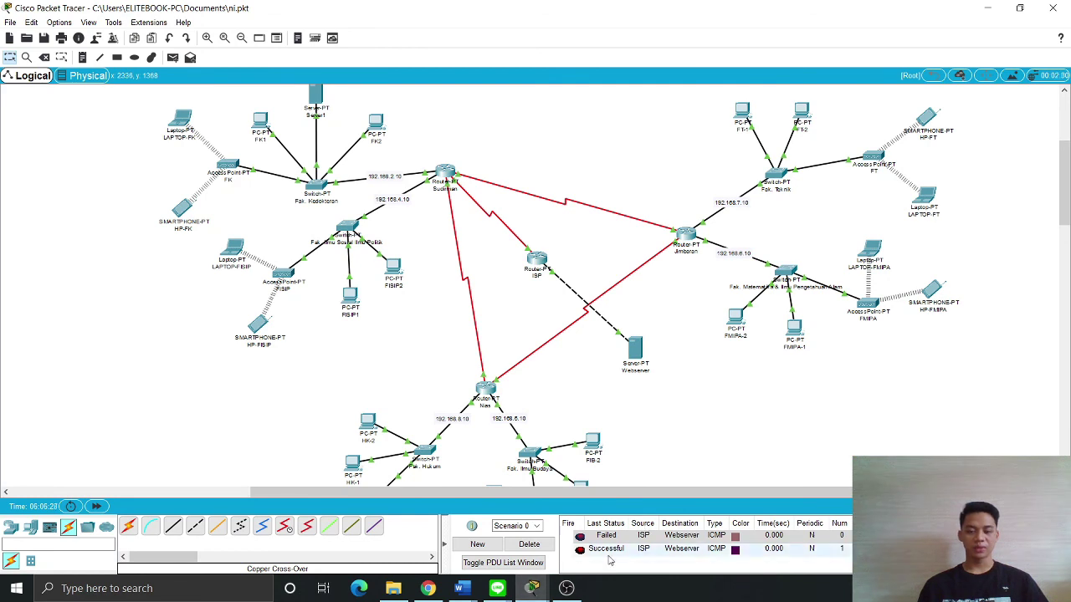